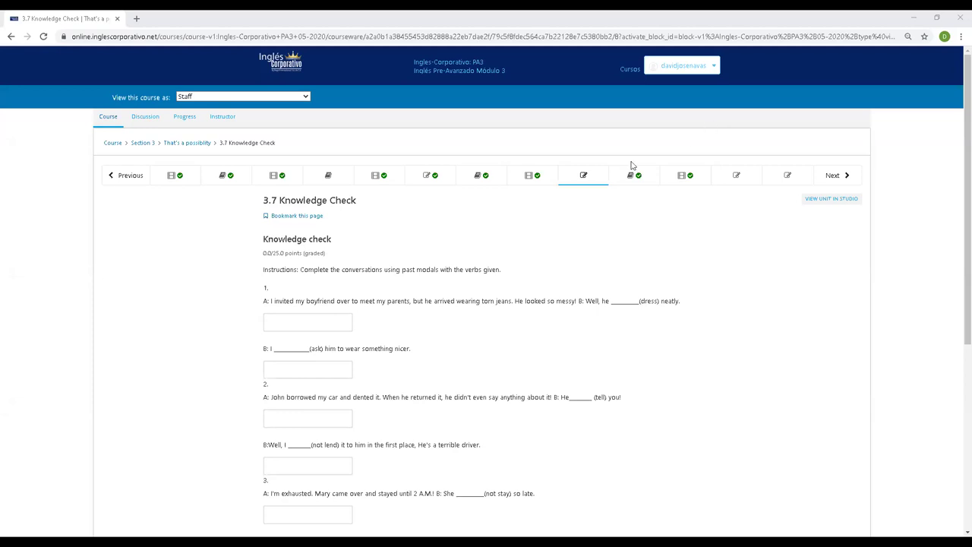
Step: Show the 3.7 Knowledge Check exercise in full-screen view
{"action": "scroll", "coordinate": [476, 251], "scroll_direction": "down", "scroll_amount": 2}
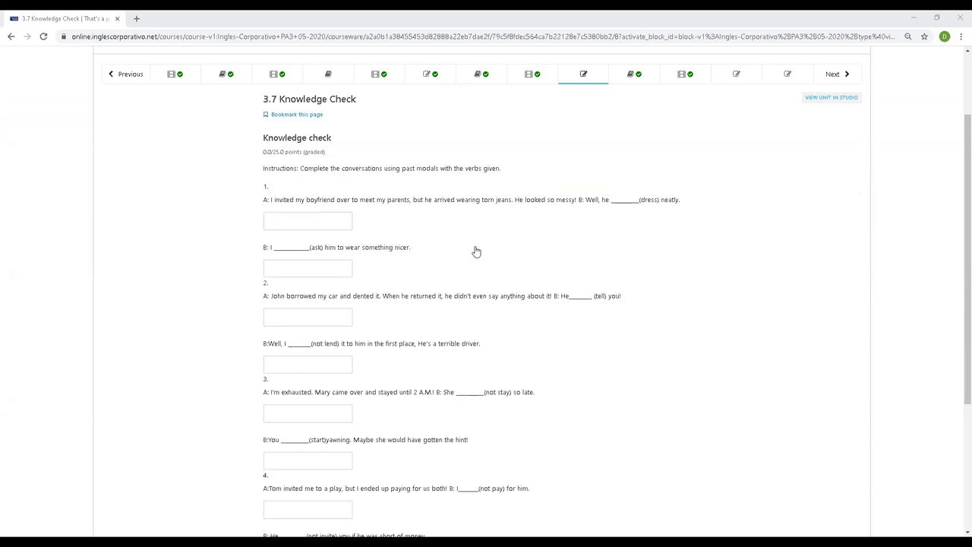
{"action": "left_click", "coordinate": [334, 92]}
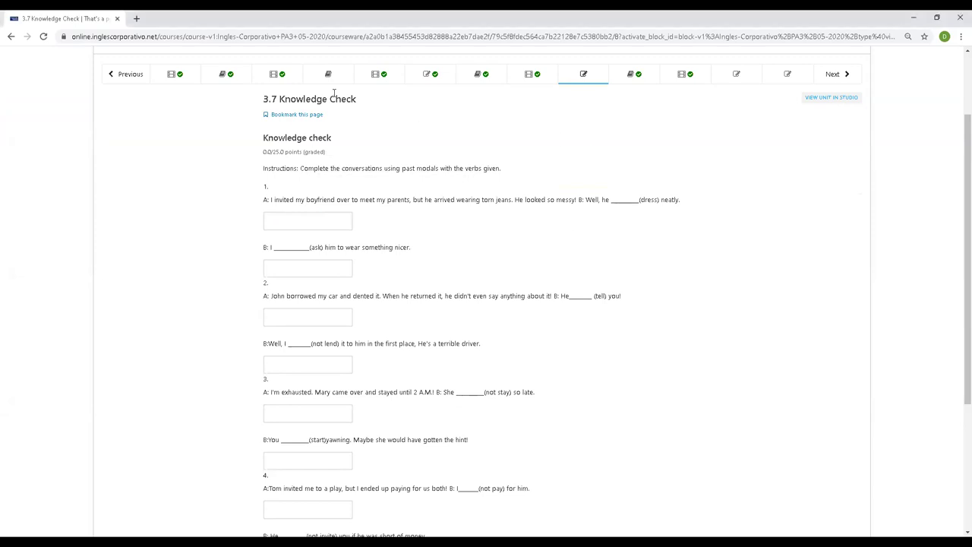
{"action": "key", "text": "F11"}
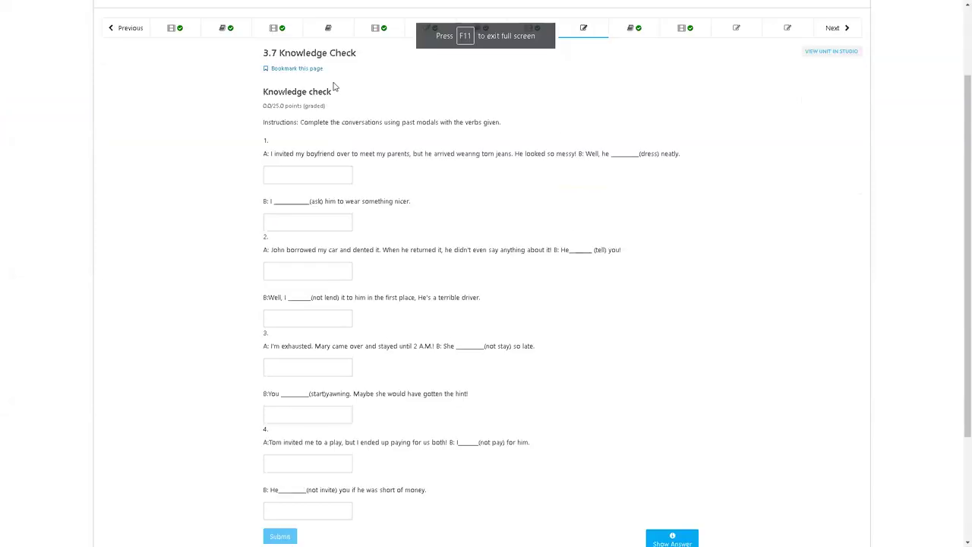
Step: Fill the (dress) blank in question 1 with "could've dressed"
{"action": "left_click", "coordinate": [308, 169]}
{"action": "type", "text": "cou"}
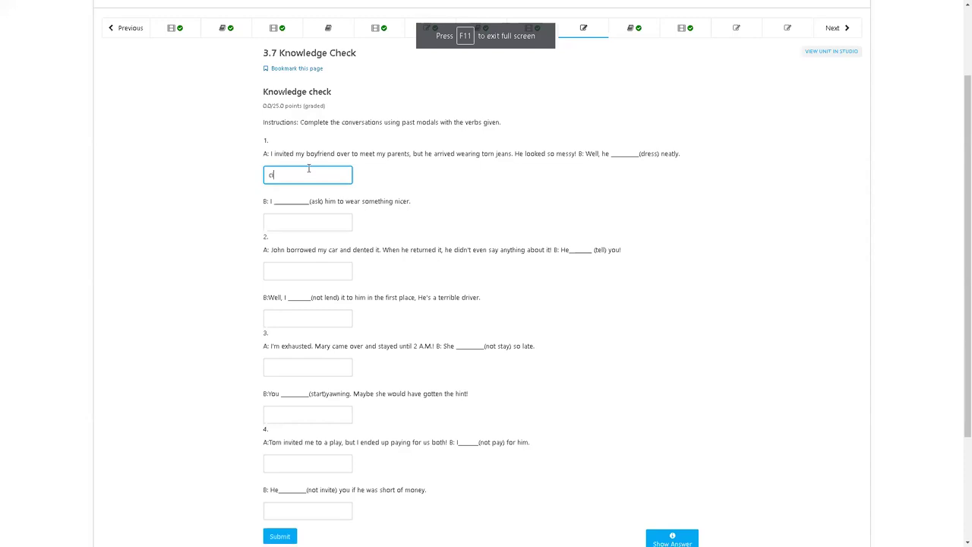
{"action": "key", "text": "BackSpace"}
{"action": "key", "text": "BackSpace"}
{"action": "type", "text": "ouldn't haver"}
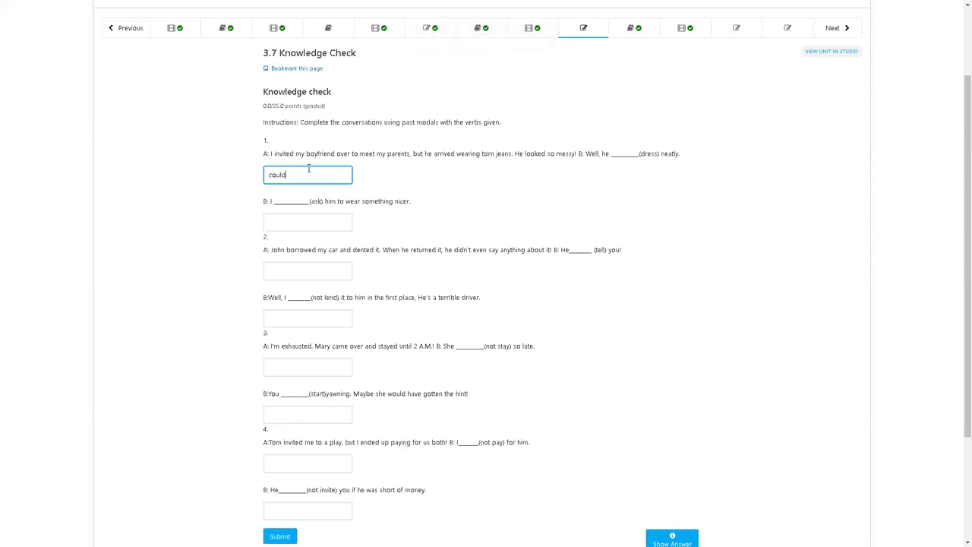
{"action": "key", "text": "BackSpace"}
{"action": "key", "text": "BackSpace"}
{"action": "key", "text": "BackSpace"}
{"action": "key", "text": "BackSpace"}
{"action": "type", "text": "'ve dressed"}
Step: Highlight the first conversation of question 1 and mark the words "torn" and "messy" in it
{"action": "left_click_drag", "start_coordinate": [271, 155], "coordinate": [636, 156]}
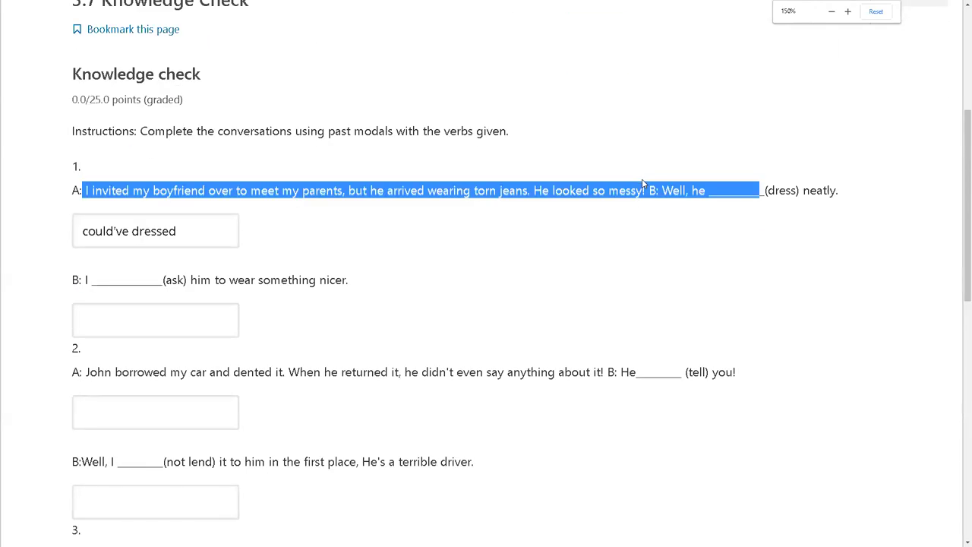
{"action": "left_click", "coordinate": [703, 241]}
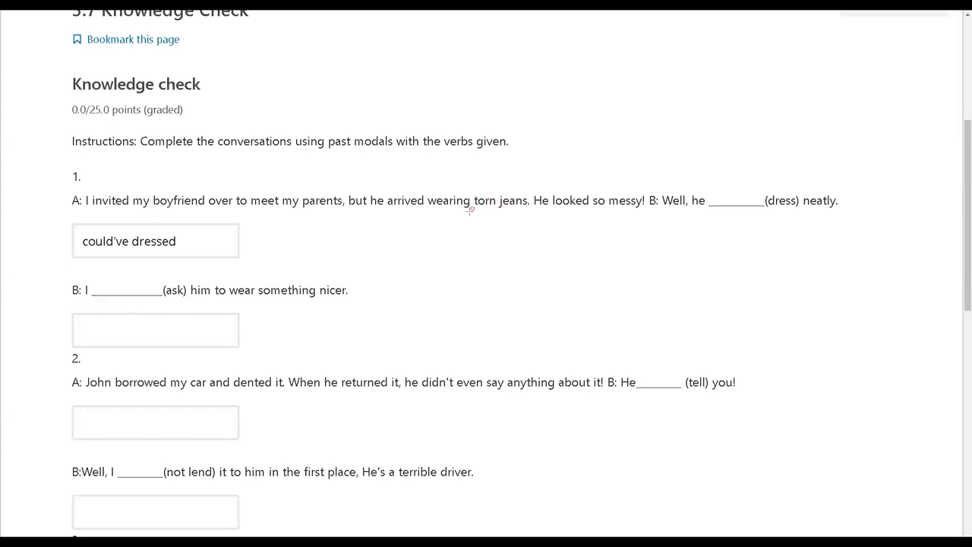
{"action": "left_click_drag", "start_coordinate": [473, 208], "coordinate": [500, 190]}
{"action": "left_click_drag", "start_coordinate": [604, 211], "coordinate": [649, 190]}
Step: Fill the (ask) blank in question 1 with "could've asked" and the (tell) blank in question 2 with "should've told"
{"action": "key", "text": "Tab"}
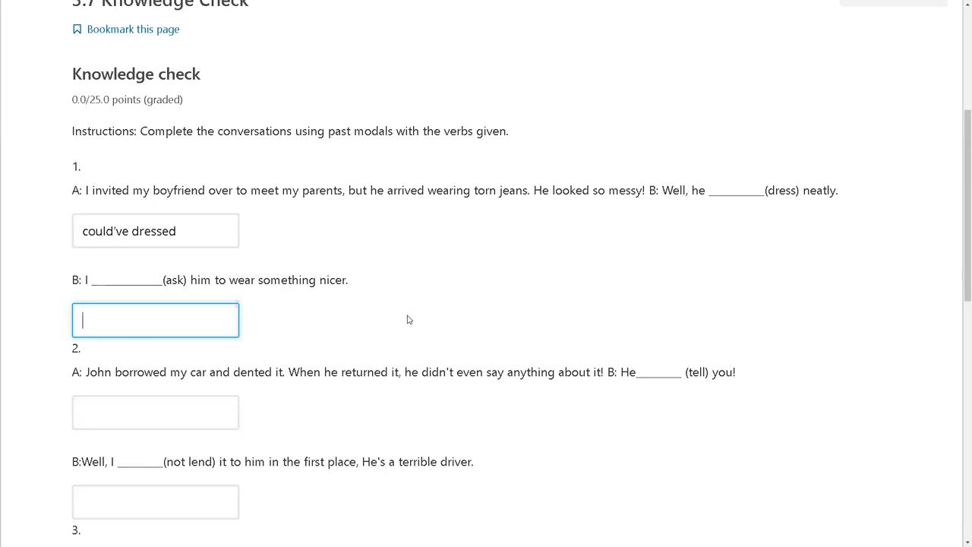
{"action": "type", "text": "could've asked"}
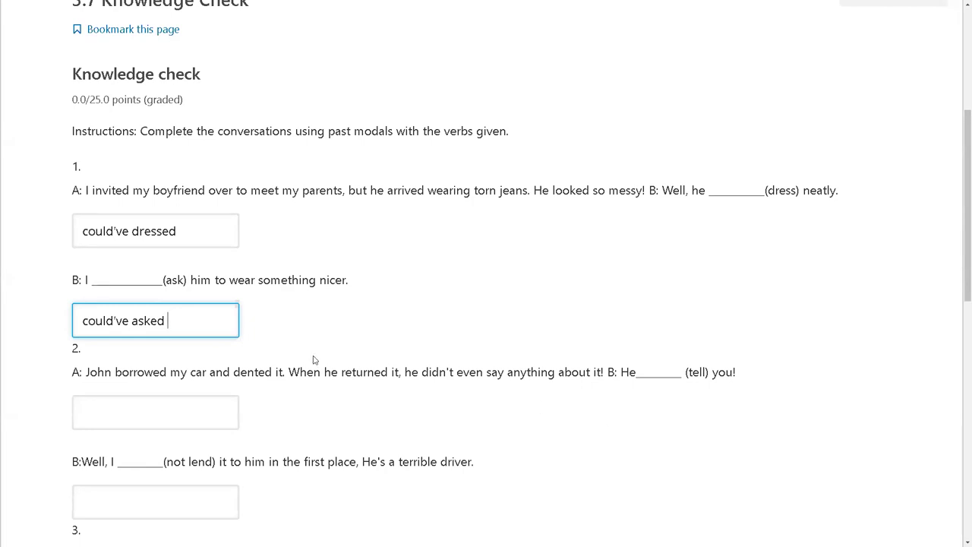
{"action": "left_click", "coordinate": [97, 395]}
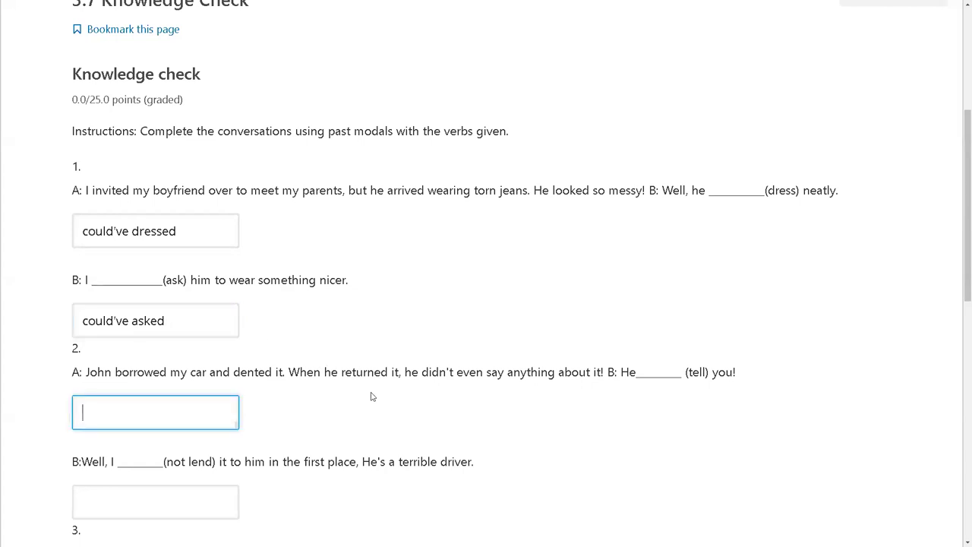
{"action": "scroll", "coordinate": [374, 396], "scroll_direction": "down", "scroll_amount": 1}
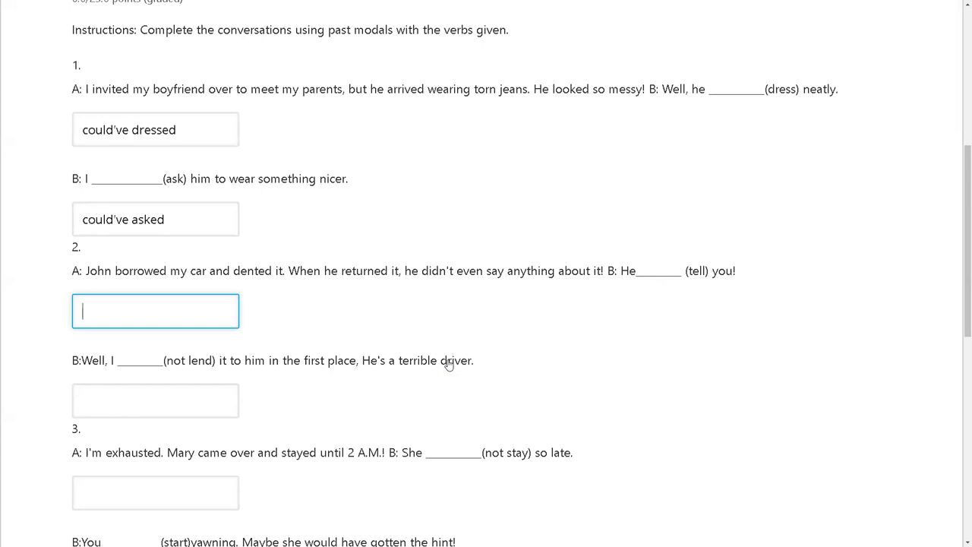
{"action": "type", "text": "should've told you"}
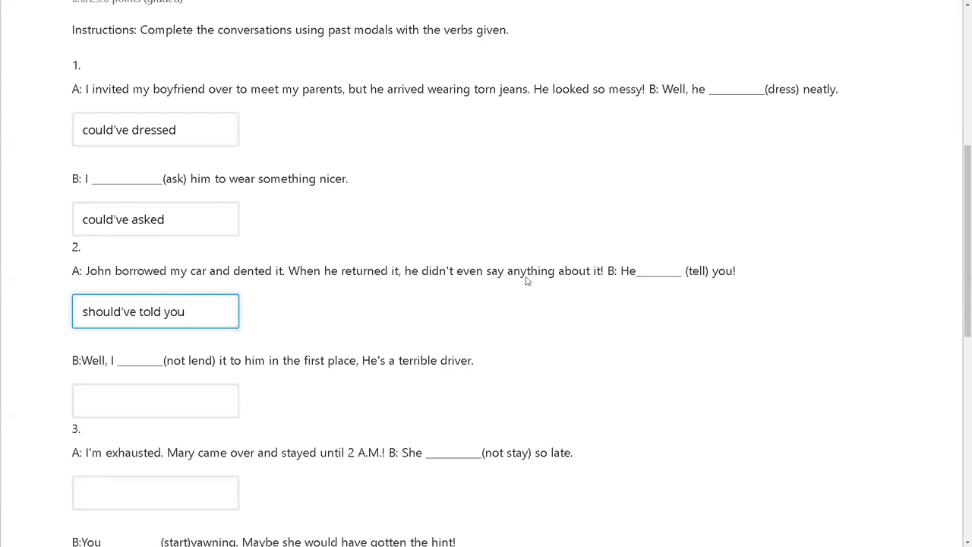
{"action": "scroll", "coordinate": [245, 273], "scroll_direction": "down", "scroll_amount": 1}
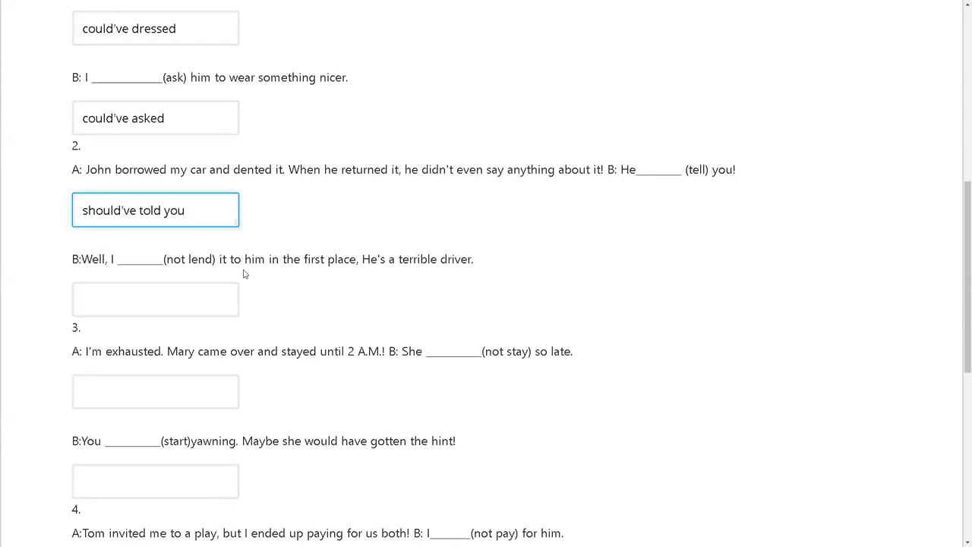
{"action": "key", "text": "BackSpace"}
{"action": "key", "text": "BackSpace"}
{"action": "key", "text": "BackSpace"}
Step: Fill the (not lend) blank with "shouln't have lent" and the (not stay) blank with "shouldn't have stayed"
{"action": "scroll", "coordinate": [219, 258], "scroll_direction": "up", "scroll_amount": 2}
{"action": "scroll", "coordinate": [228, 285], "scroll_direction": "down", "scroll_amount": 3}
{"action": "left_click", "coordinate": [196, 248]}
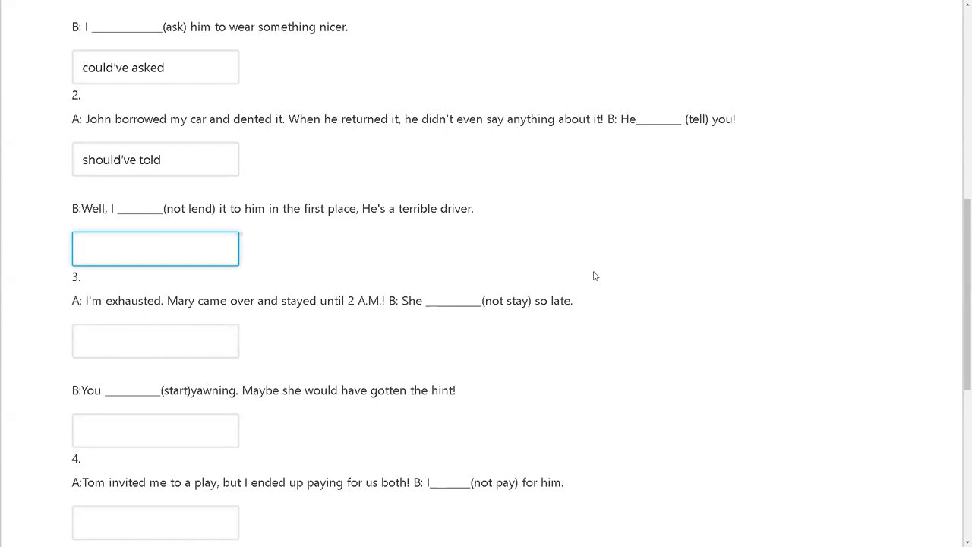
{"action": "type", "text": "shouln't have lent"}
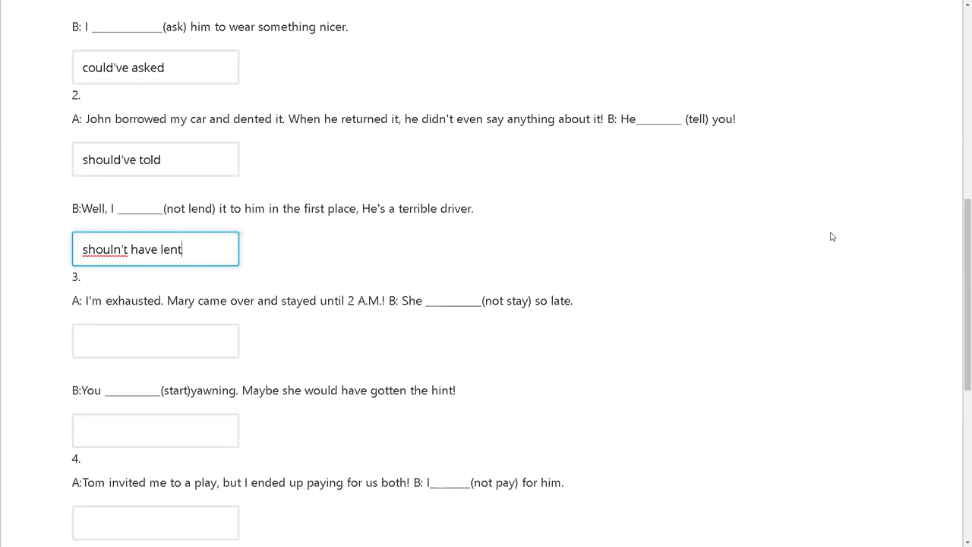
{"action": "key", "text": "Tab"}
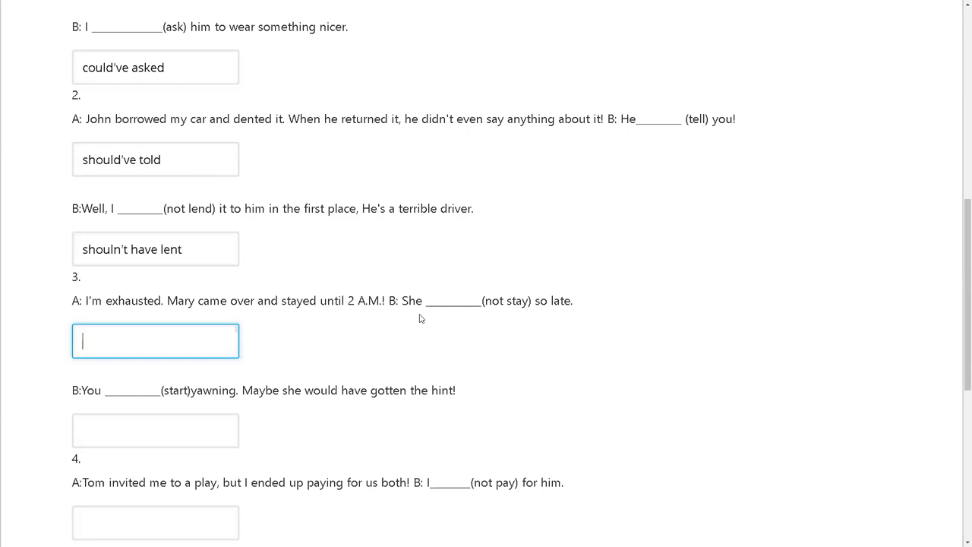
{"action": "type", "text": "shouldn't have"}
{"action": "scroll", "coordinate": [426, 303], "scroll_direction": "down", "scroll_amount": 2}
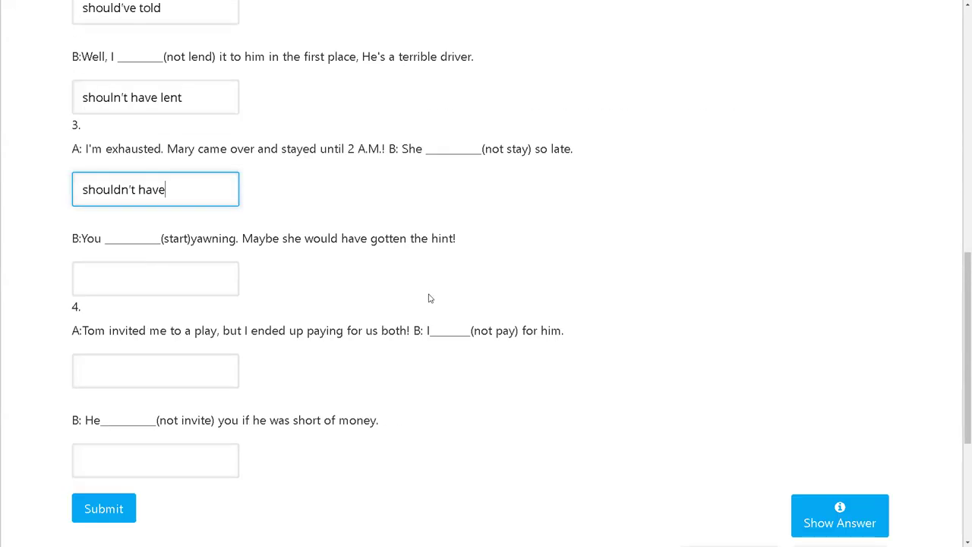
{"action": "type", "text": "stayed"}
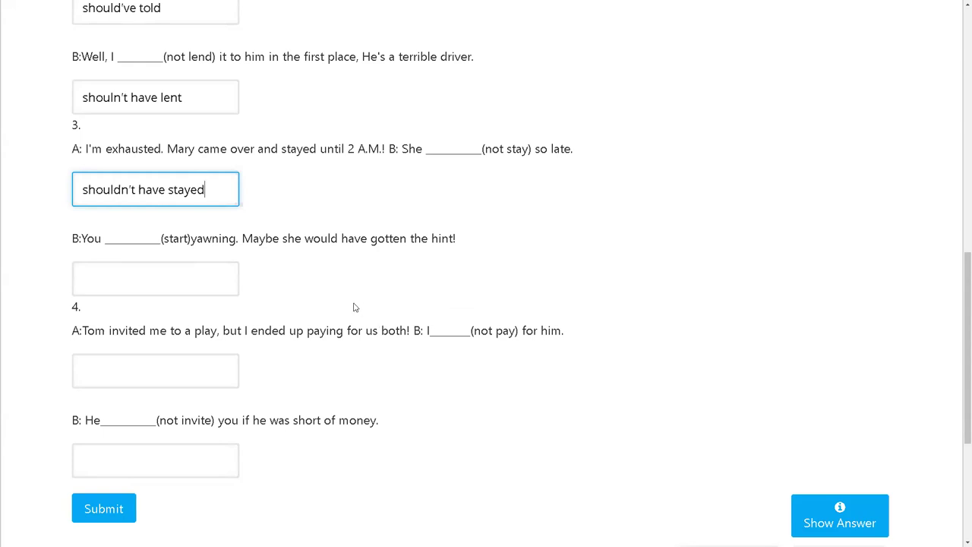
Step: Fill the (start) blank in question 3 with "should've started", without a leading "You"
{"action": "left_click", "coordinate": [169, 280]}
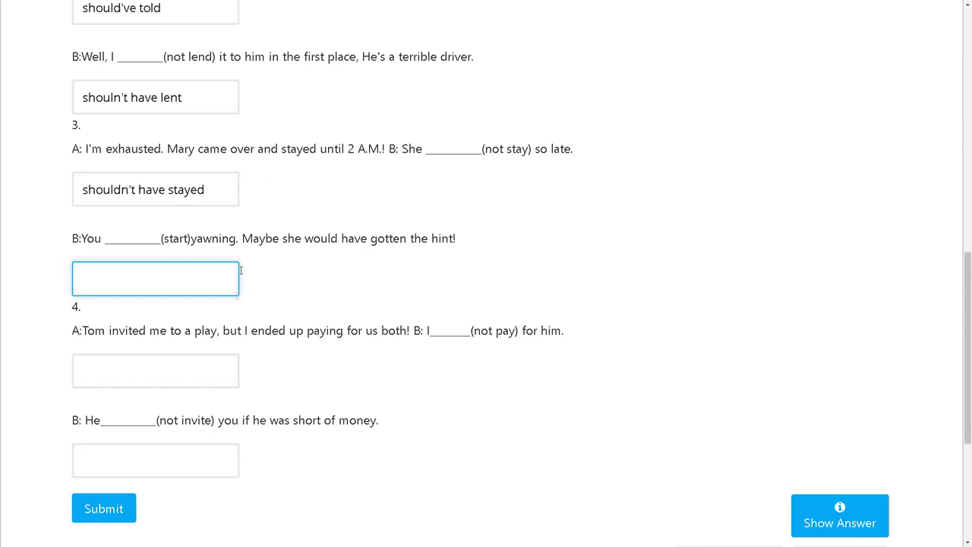
{"action": "type", "text": "You should've started"}
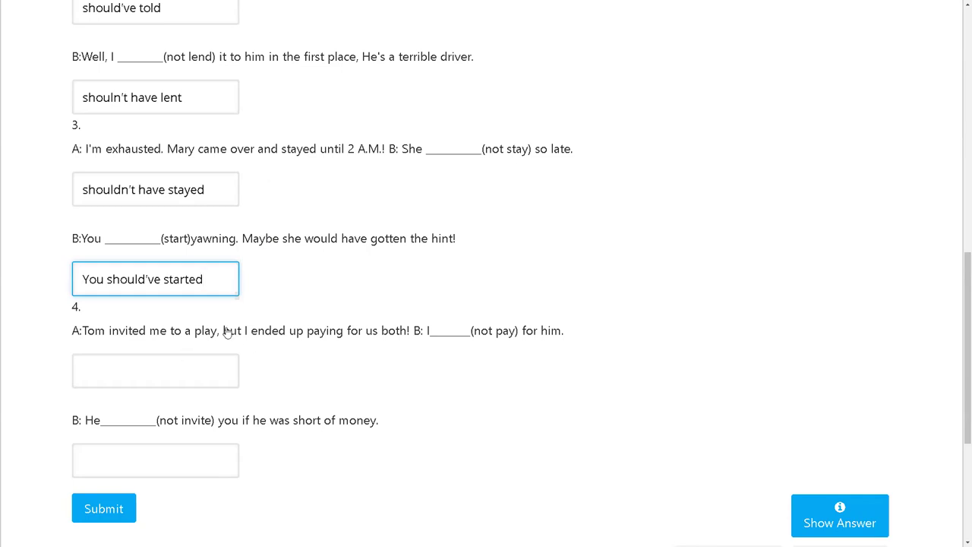
{"action": "scroll", "coordinate": [227, 334], "scroll_direction": "down", "scroll_amount": 1}
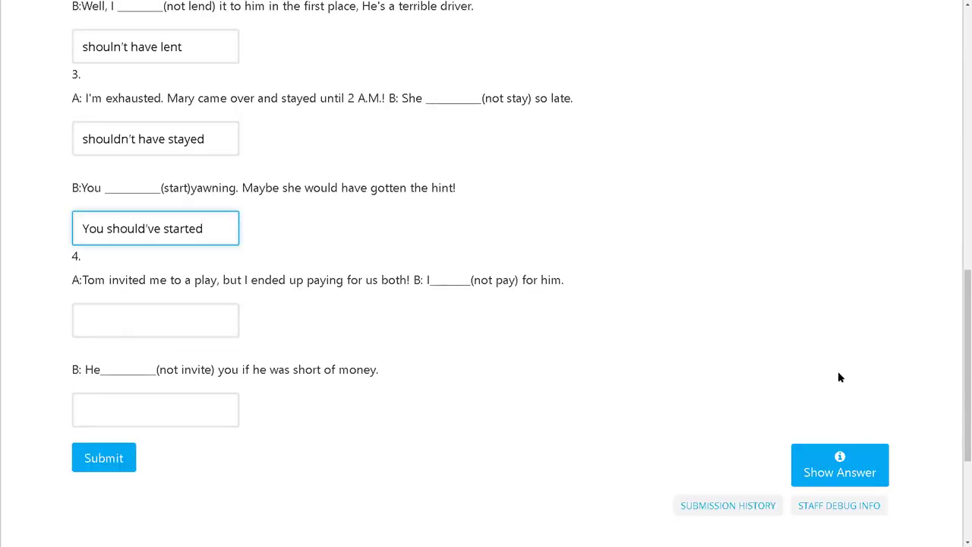
{"action": "scroll", "coordinate": [739, 357], "scroll_direction": "up", "scroll_amount": 2}
{"action": "key", "text": "Home"}
{"action": "key", "text": "Right"}
{"action": "key", "text": "Right"}
{"action": "key", "text": "Right"}
{"action": "key", "text": "shift+Left"}
{"action": "key", "text": "shift+Home"}
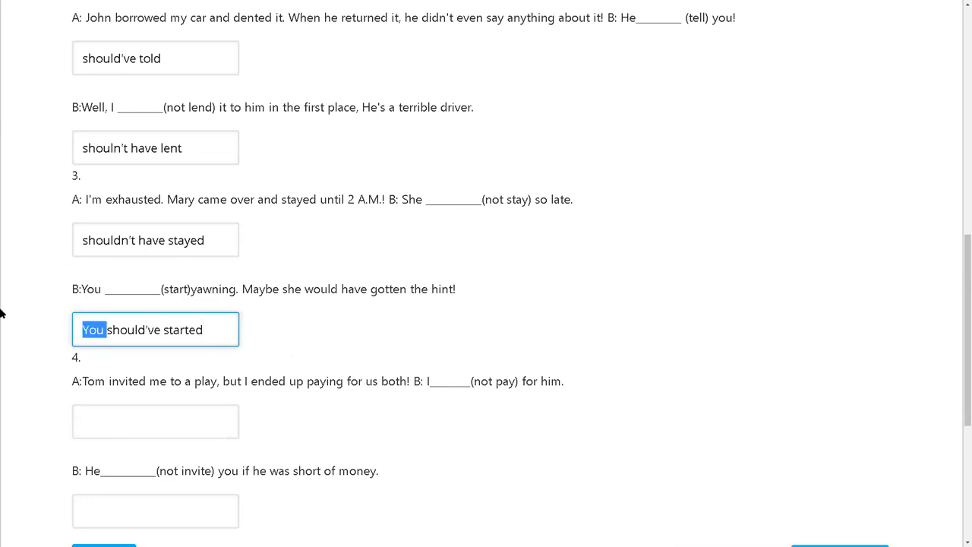
{"action": "type", "text": "="}
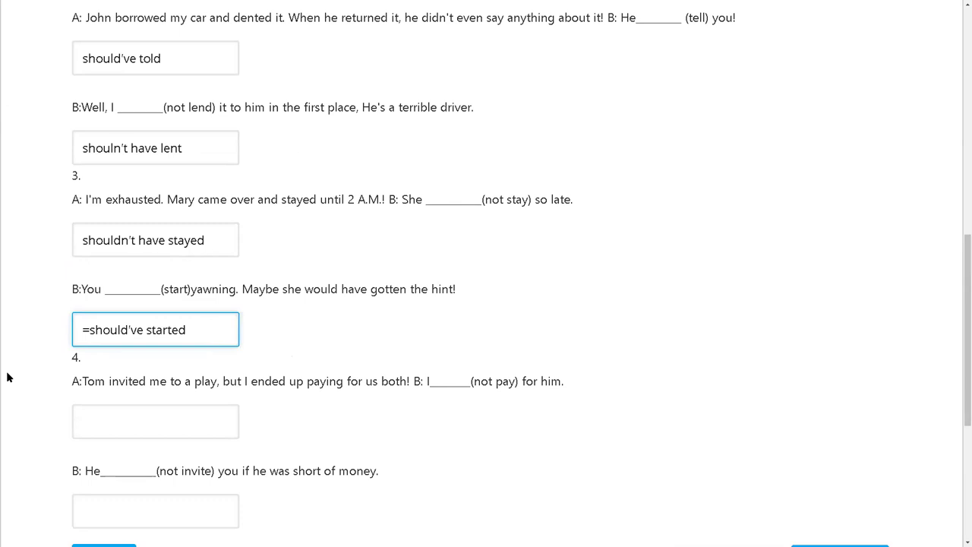
{"action": "key", "text": "BackSpace"}
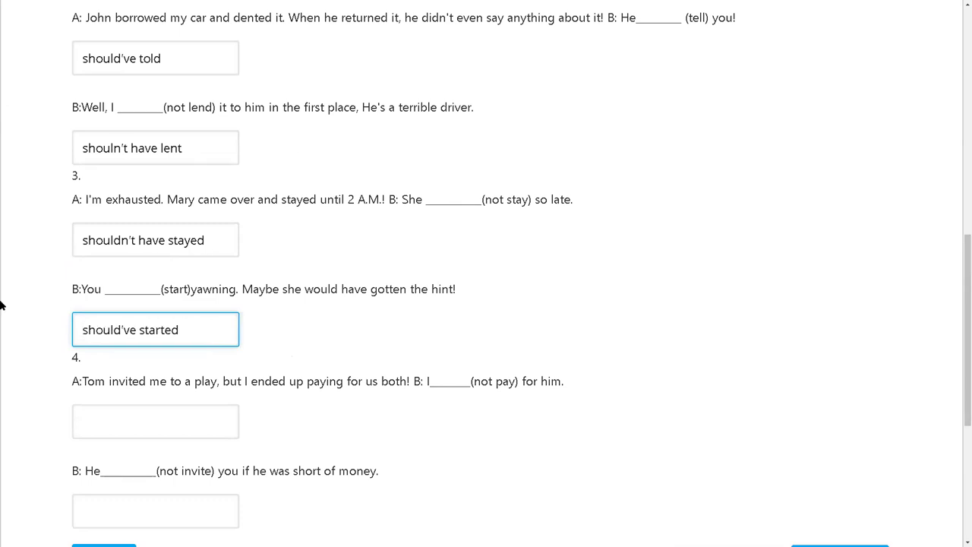
Step: Fill question 4's (not pay) blank with "couldn't have paid" and its (not invite) blank with "wouldn't have invited"
{"action": "scroll", "coordinate": [203, 388], "scroll_direction": "down", "scroll_amount": 1}
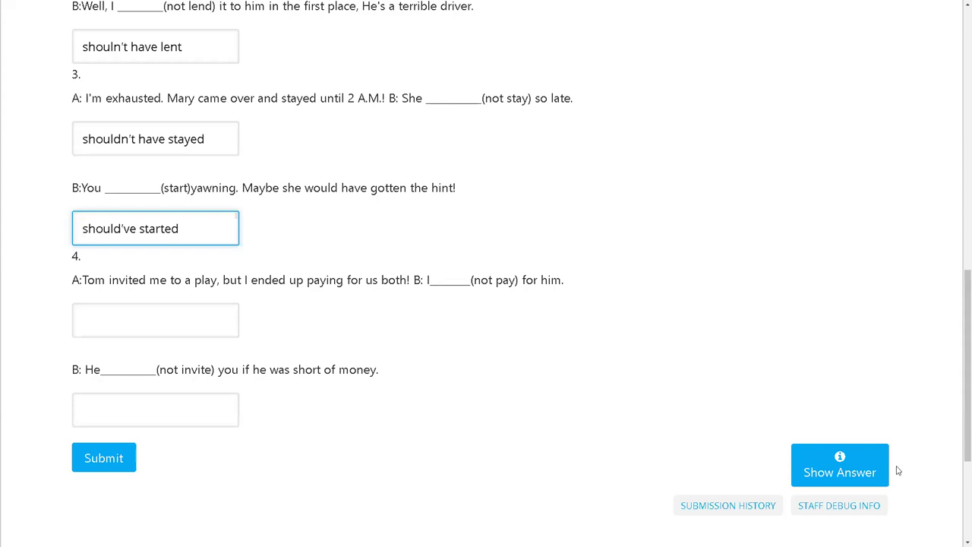
{"action": "left_click", "coordinate": [838, 459]}
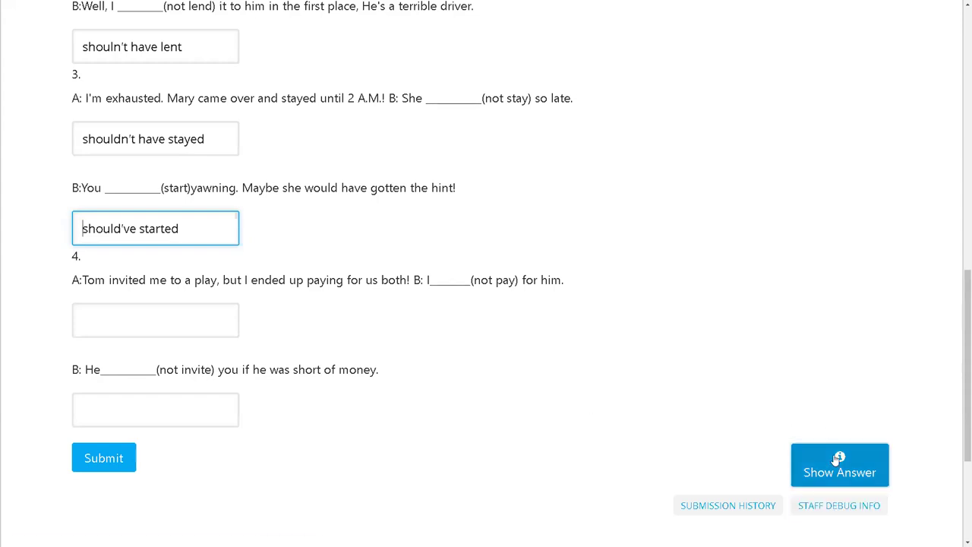
{"action": "left_click", "coordinate": [162, 323]}
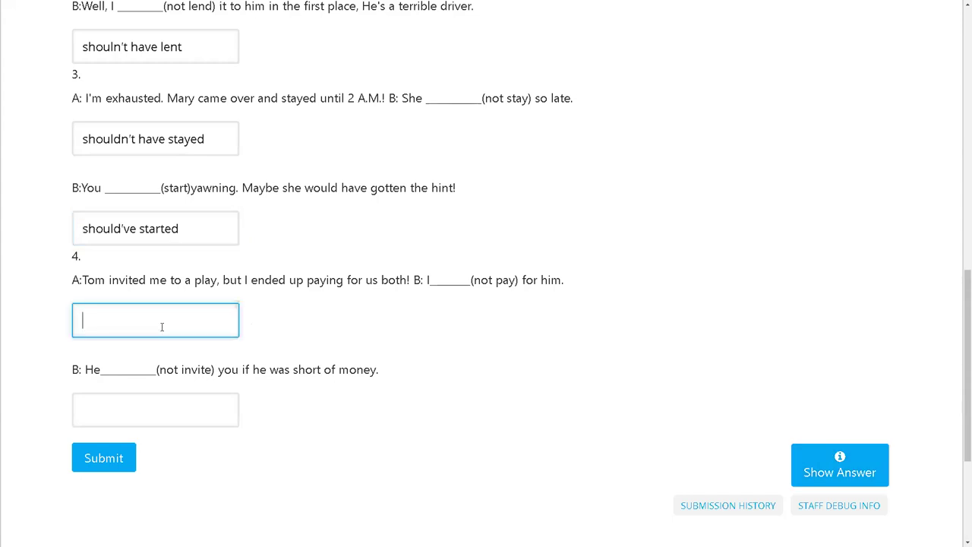
{"action": "type", "text": "couldn''t have paid"}
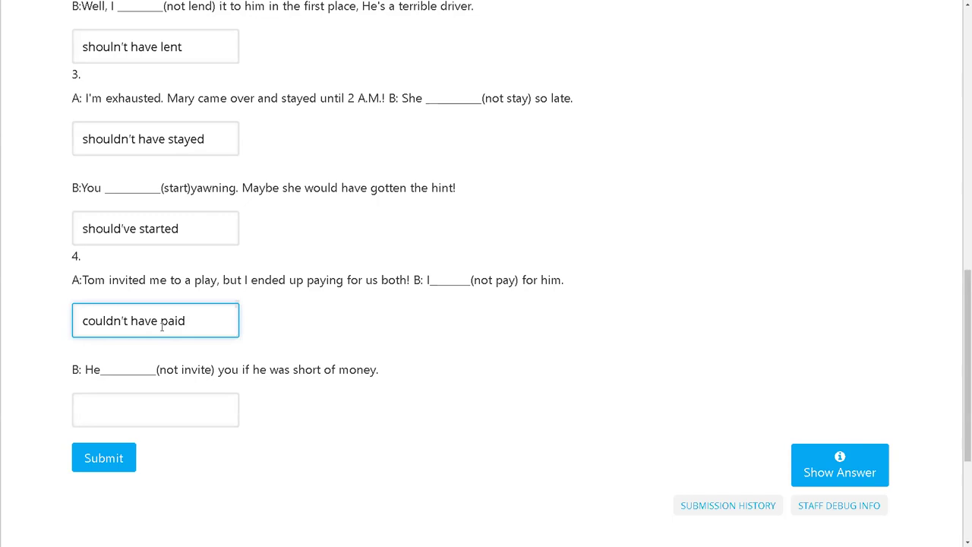
{"action": "key", "text": "Tab"}
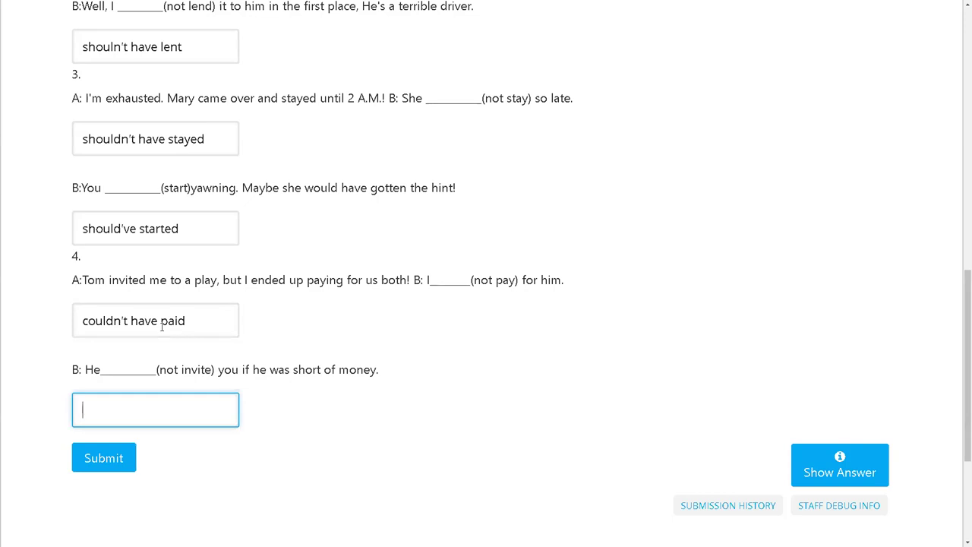
{"action": "type", "text": "wouldn't have invite"}
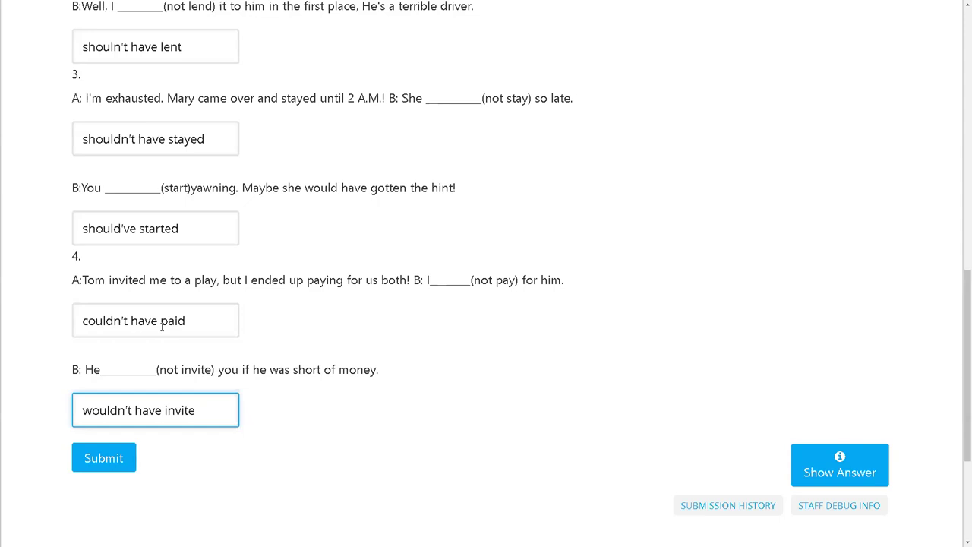
{"action": "type", "text": "d"}
Step: Submit the knowledge check and review the grading of each answer
{"action": "left_click", "coordinate": [106, 466]}
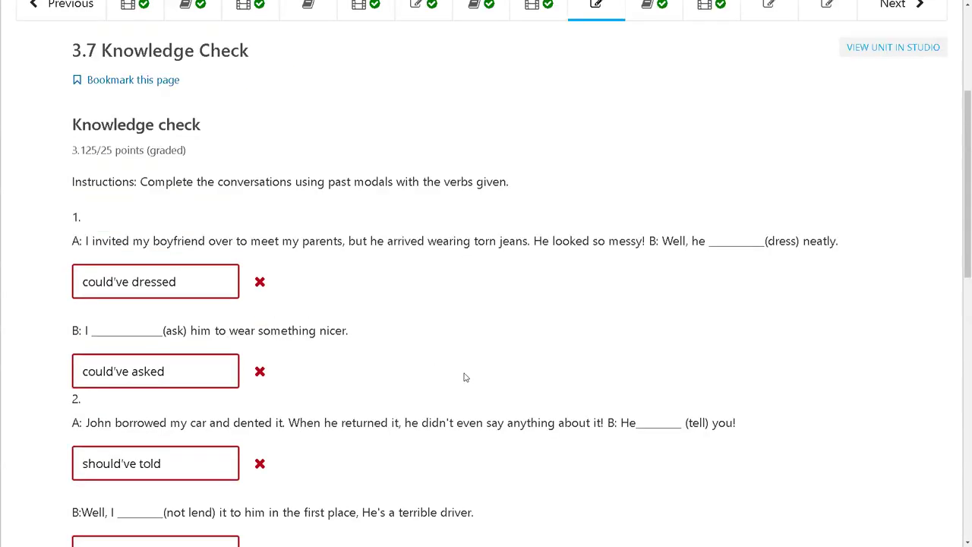
{"action": "scroll", "coordinate": [465, 378], "scroll_direction": "down", "scroll_amount": 3}
{"action": "key", "text": "ctrl+minus"}
{"action": "key", "text": "ctrl+minus"}
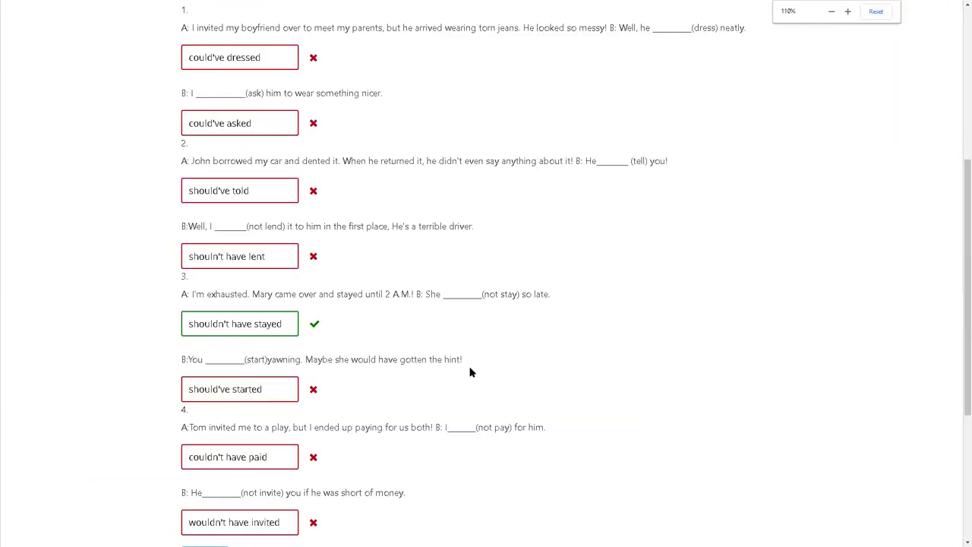
{"action": "scroll", "coordinate": [469, 372], "scroll_direction": "up", "scroll_amount": 1}
{"action": "scroll", "coordinate": [469, 372], "scroll_direction": "up", "scroll_amount": 2}
{"action": "scroll", "coordinate": [469, 372], "scroll_direction": "down", "scroll_amount": 1}
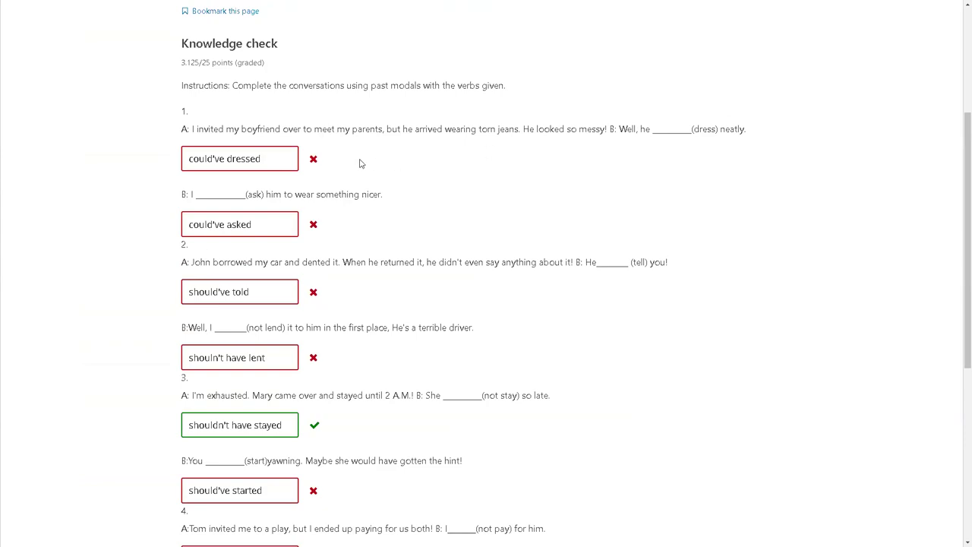
Step: Change question 1's (dress) answer to "could have dressed" and resubmit the knowledge check
{"action": "double_click", "coordinate": [215, 158]}
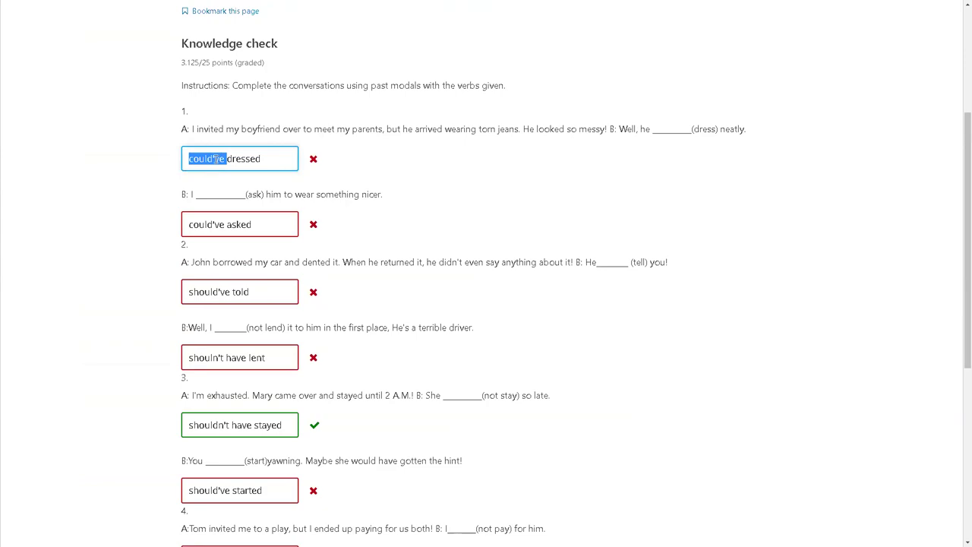
{"action": "left_click", "coordinate": [215, 158]}
{"action": "type", "text": "h"}
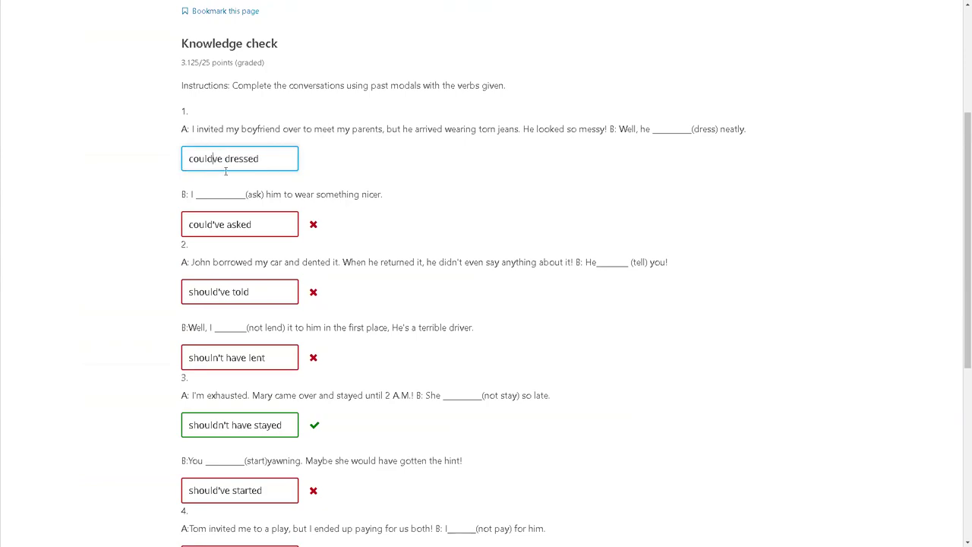
{"action": "key", "text": "Delete"}
{"action": "type", "text": "ae"}
{"action": "double_click", "coordinate": [225, 171]}
{"action": "type", "text": "have"}
{"action": "scroll", "coordinate": [356, 301], "scroll_direction": "down", "scroll_amount": 4}
{"action": "left_click", "coordinate": [208, 354]}
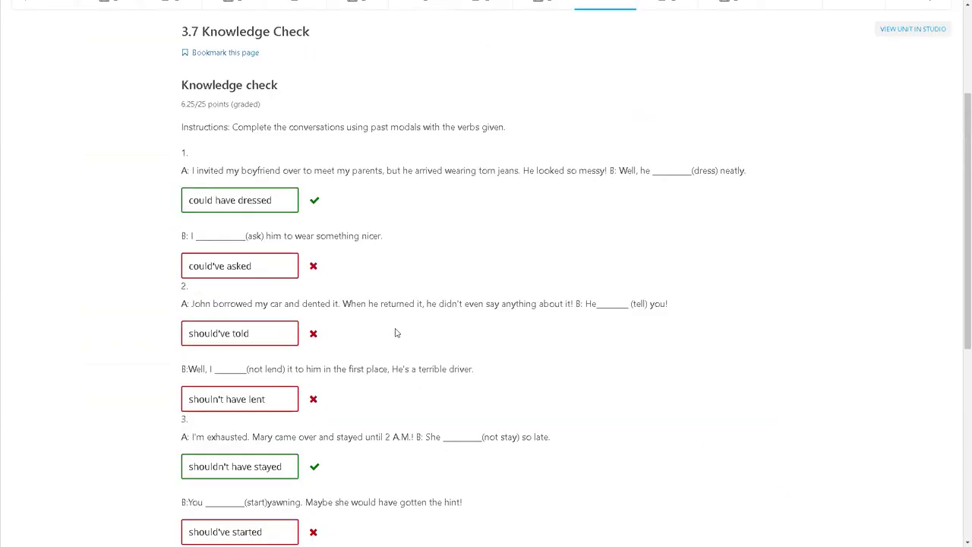
{"action": "left_click", "coordinate": [225, 274]}
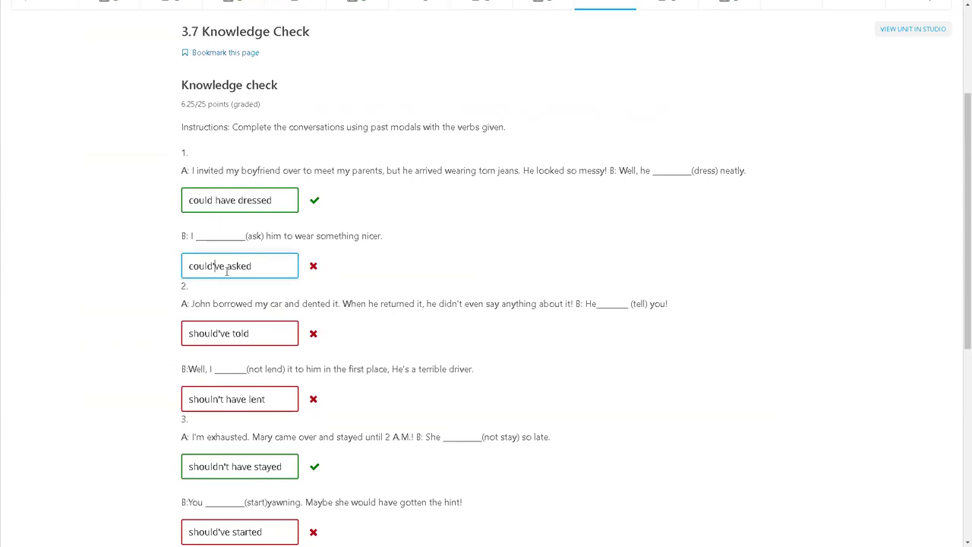
{"action": "key", "text": "BackSpace"}
{"action": "key", "text": "BackSpace"}
{"action": "type", "text": "'"}
{"action": "left_click", "coordinate": [340, 284]}
{"action": "left_click_drag", "start_coordinate": [247, 266], "coordinate": [32, 268]}
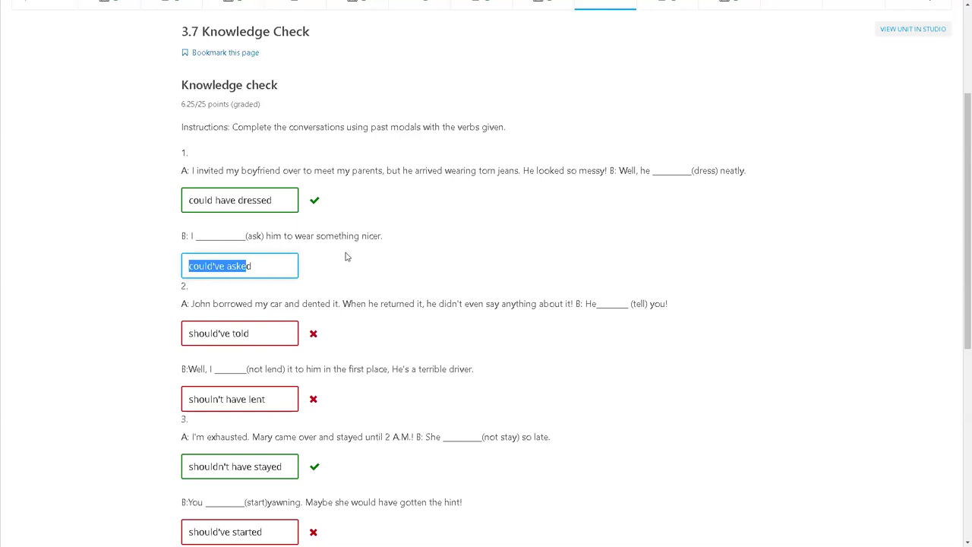
{"action": "left_click", "coordinate": [272, 267]}
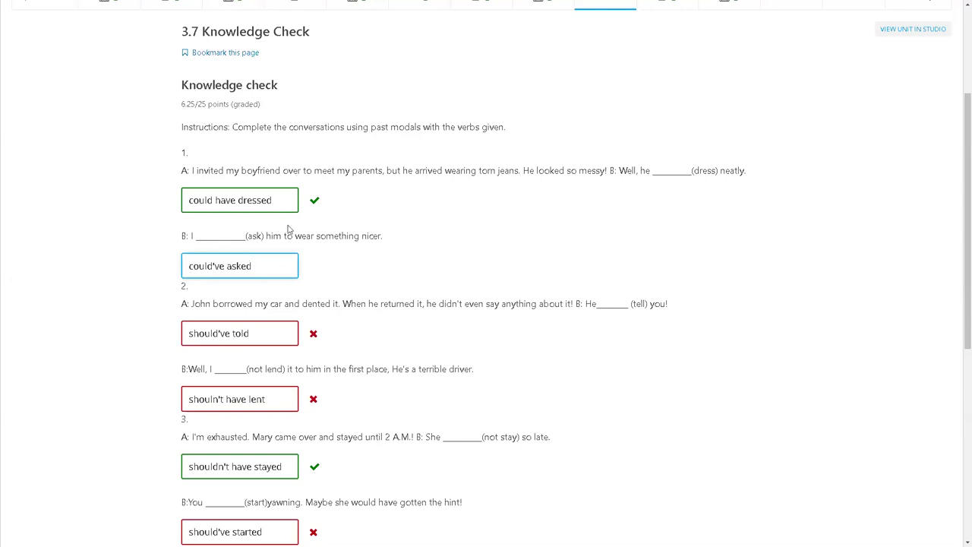
Step: Replace question 1's (ask) answer with "should have asked him" and resubmit the knowledge check
{"action": "left_click_drag", "start_coordinate": [258, 267], "coordinate": [56, 255]}
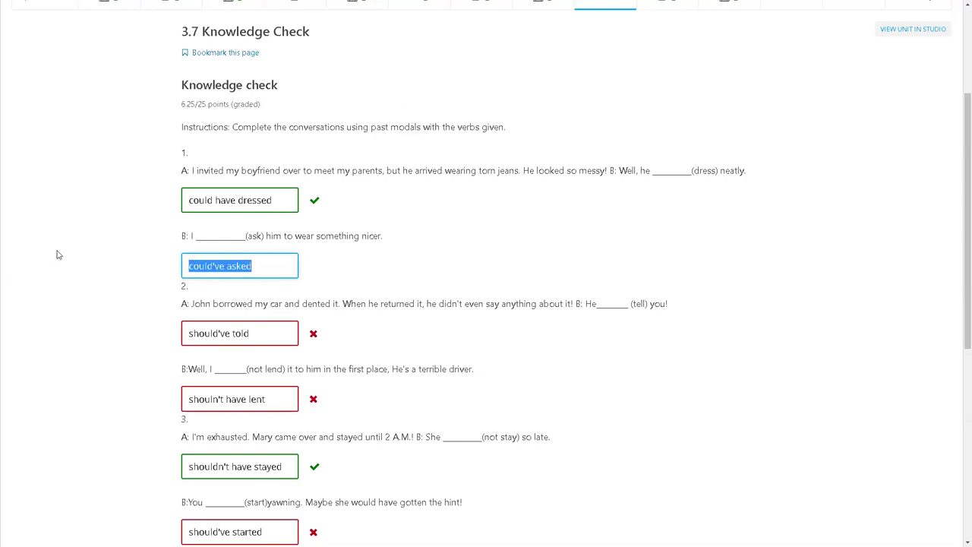
{"action": "type", "text": "should have asked him"}
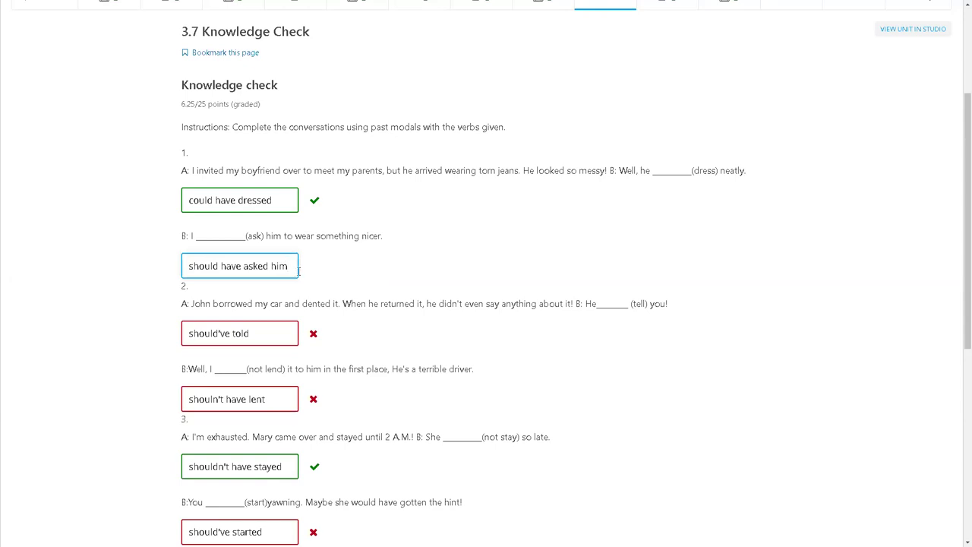
{"action": "left_click_drag", "start_coordinate": [298, 271], "coordinate": [171, 278]}
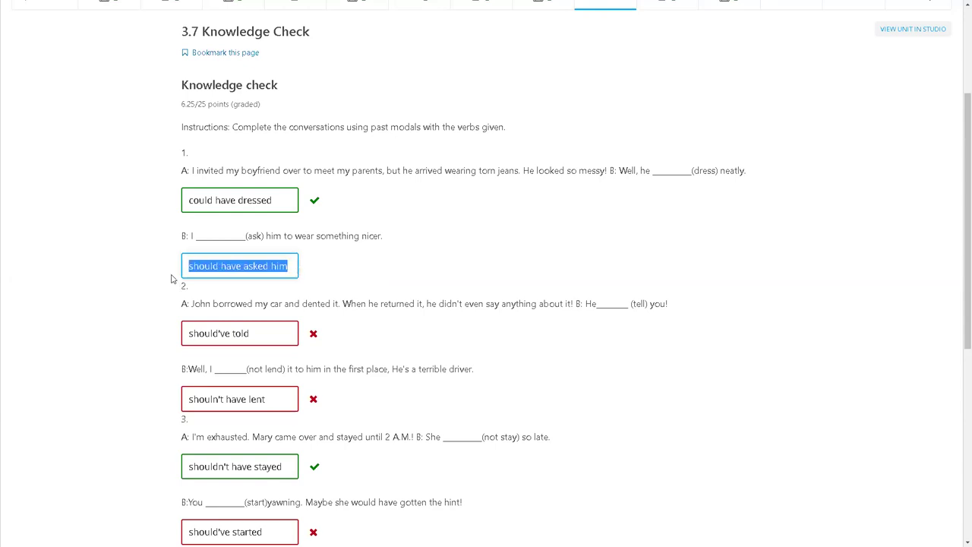
{"action": "left_click", "coordinate": [343, 286]}
{"action": "scroll", "coordinate": [290, 325], "scroll_direction": "down", "scroll_amount": 5}
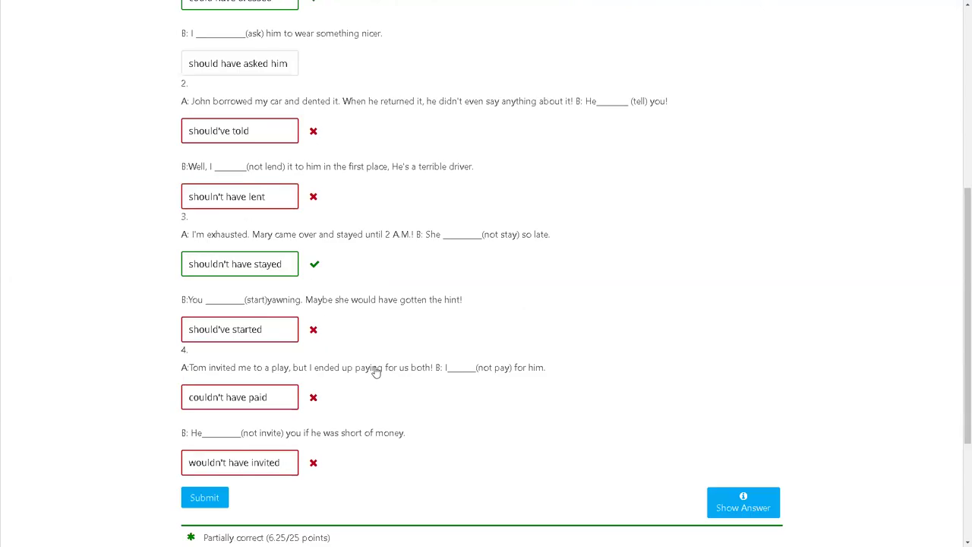
{"action": "left_click", "coordinate": [202, 348]}
{"action": "scroll", "coordinate": [336, 364], "scroll_direction": "up", "scroll_amount": 3}
{"action": "scroll", "coordinate": [337, 363], "scroll_direction": "up", "scroll_amount": 2}
{"action": "scroll", "coordinate": [337, 362], "scroll_direction": "down", "scroll_amount": 3}
{"action": "scroll", "coordinate": [341, 357], "scroll_direction": "up", "scroll_amount": 3}
Step: Remove "him" from the (ask) answer, leaving "should have asked", and resubmit the knowledge check
{"action": "left_click", "coordinate": [270, 216]}
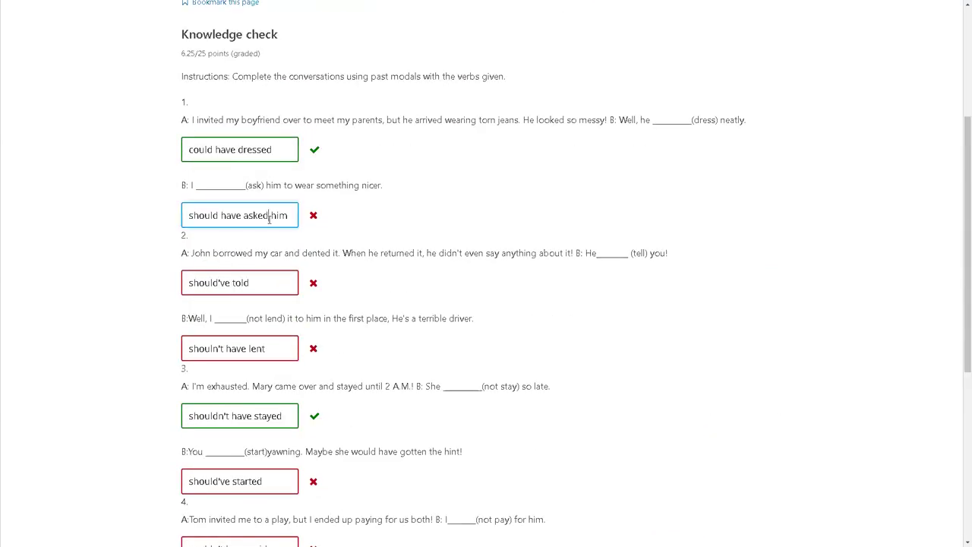
{"action": "left_click_drag", "start_coordinate": [269, 215], "coordinate": [317, 218]}
{"action": "key", "text": "BackSpace"}
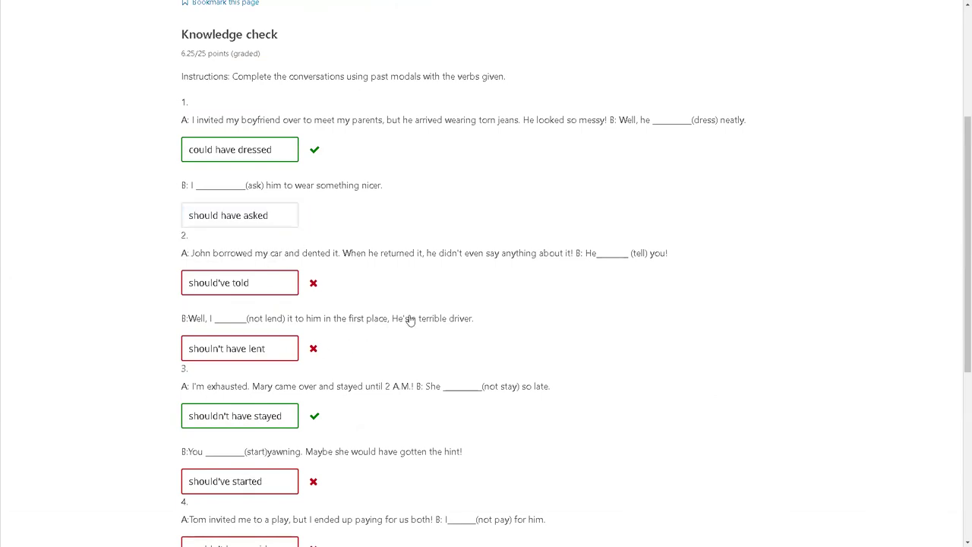
{"action": "left_click", "coordinate": [191, 219]}
{"action": "scroll", "coordinate": [391, 360], "scroll_direction": "down", "scroll_amount": 3}
{"action": "scroll", "coordinate": [391, 360], "scroll_direction": "down", "scroll_amount": 2}
{"action": "left_click", "coordinate": [201, 300]}
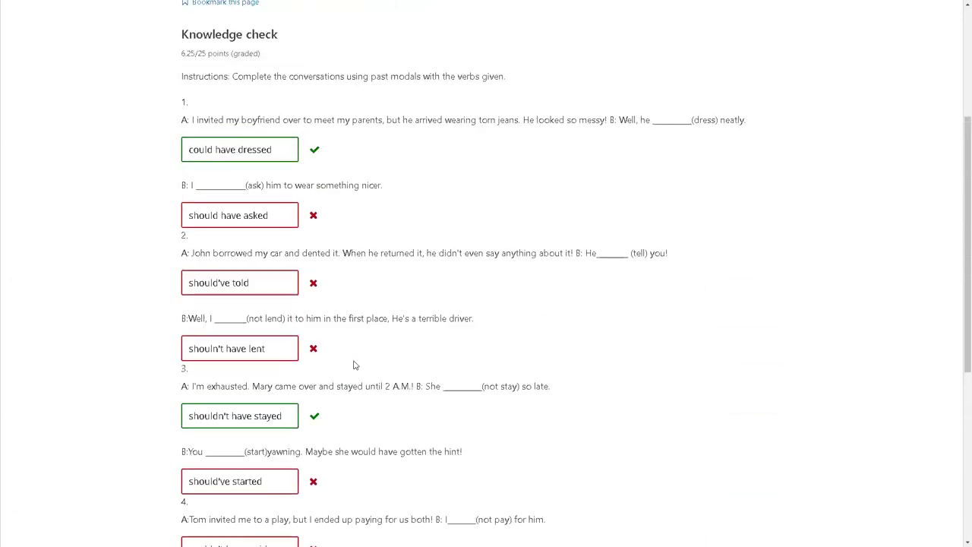
Step: Change the (ask) answer to "could have asked" and resubmit the knowledge check
{"action": "double_click", "coordinate": [262, 216]}
{"action": "double_click", "coordinate": [209, 216]}
{"action": "type", "text": "co"}
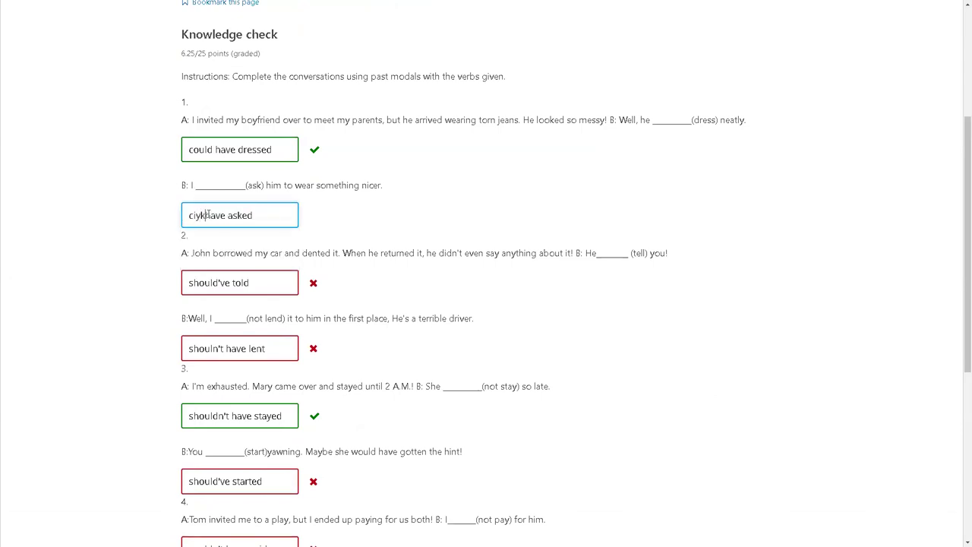
{"action": "type", "text": "uld"}
{"action": "scroll", "coordinate": [240, 370], "scroll_direction": "down", "scroll_amount": 3}
{"action": "left_click", "coordinate": [212, 393]}
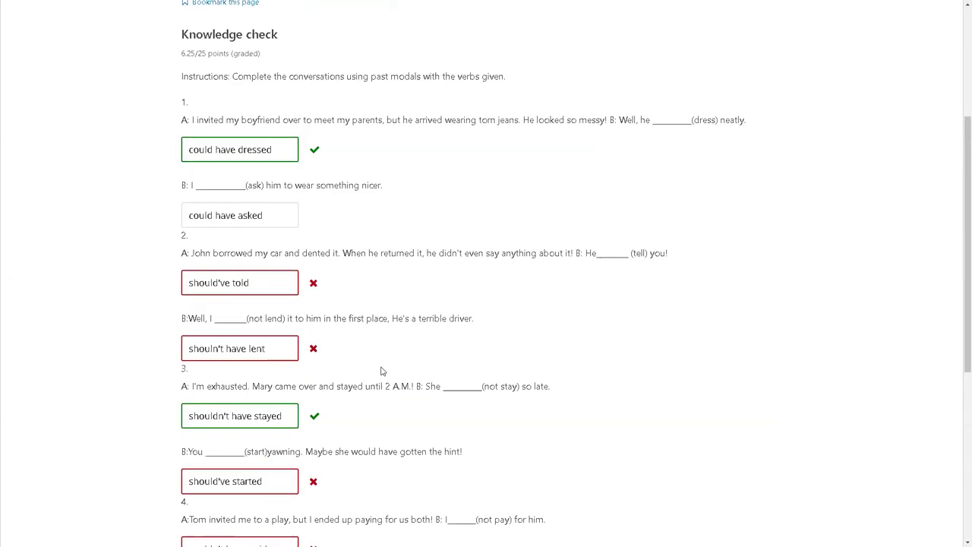
{"action": "scroll", "coordinate": [384, 366], "scroll_direction": "up", "scroll_amount": 2}
{"action": "scroll", "coordinate": [384, 363], "scroll_direction": "up", "scroll_amount": 1}
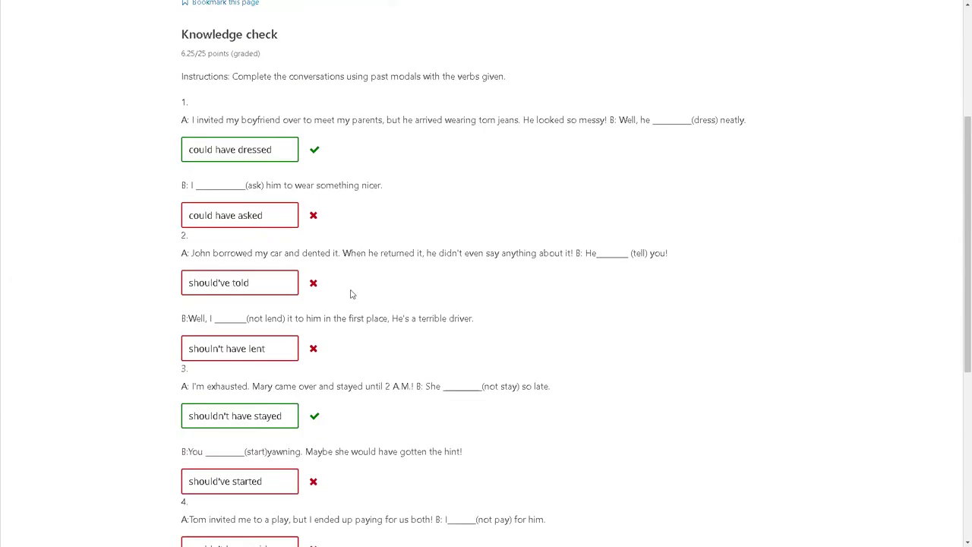
Step: Change the (ask) answer to "would have asked", resubmit the knowledge check and review its grading
{"action": "double_click", "coordinate": [217, 226]}
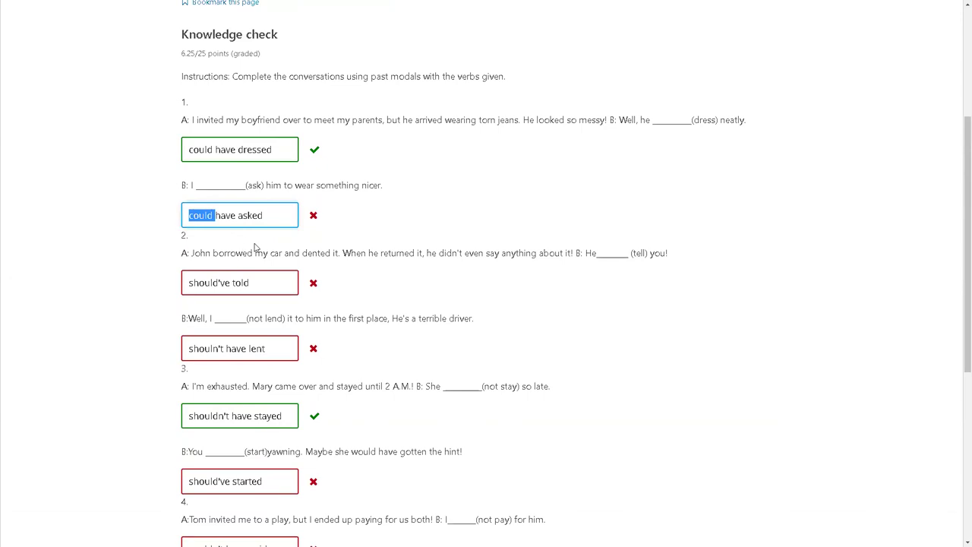
{"action": "key", "text": "BackSpace"}
{"action": "type", "text": "shoul"}
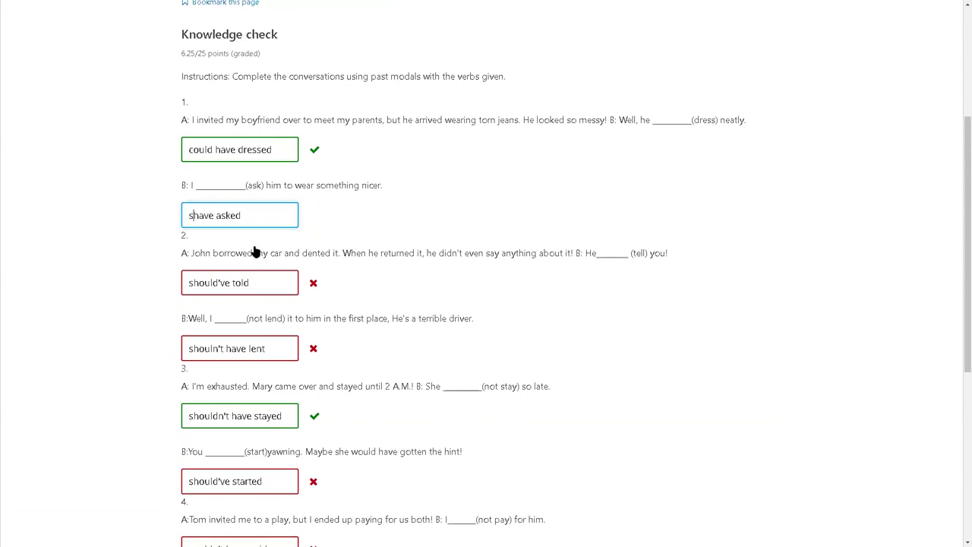
{"action": "type", "text": "d"}
{"action": "key", "text": "BackSpace"}
{"action": "key", "text": "BackSpace"}
{"action": "key", "text": "BackSpace"}
{"action": "key", "text": "BackSpace"}
{"action": "key", "text": "BackSpace"}
{"action": "key", "text": "BackSpace"}
{"action": "key", "text": "BackSpace"}
{"action": "type", "text": "would"}
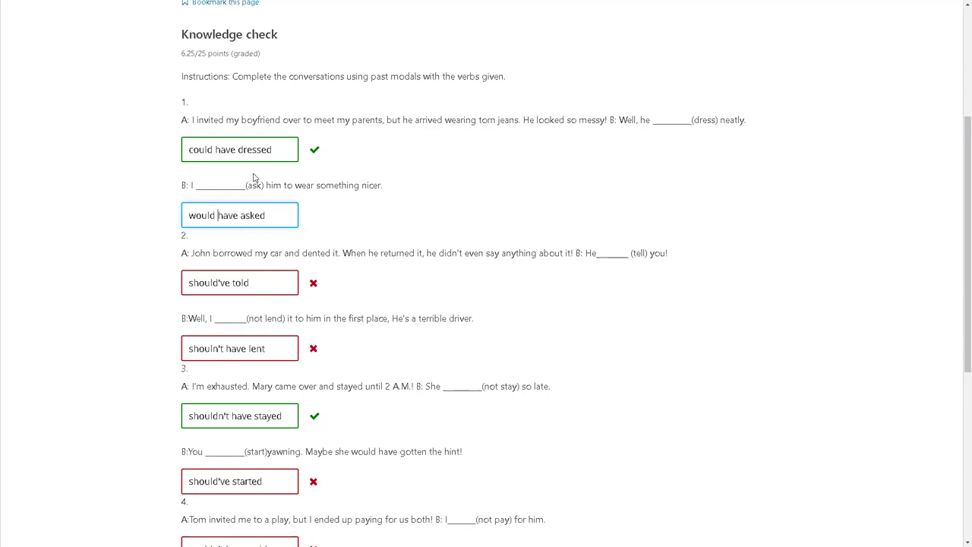
{"action": "scroll", "coordinate": [250, 303], "scroll_direction": "down", "scroll_amount": 3}
{"action": "left_click", "coordinate": [220, 397]}
{"action": "scroll", "coordinate": [414, 304], "scroll_direction": "up", "scroll_amount": 1}
{"action": "scroll", "coordinate": [445, 297], "scroll_direction": "down", "scroll_amount": 2}
{"action": "scroll", "coordinate": [448, 297], "scroll_direction": "up", "scroll_amount": 5}
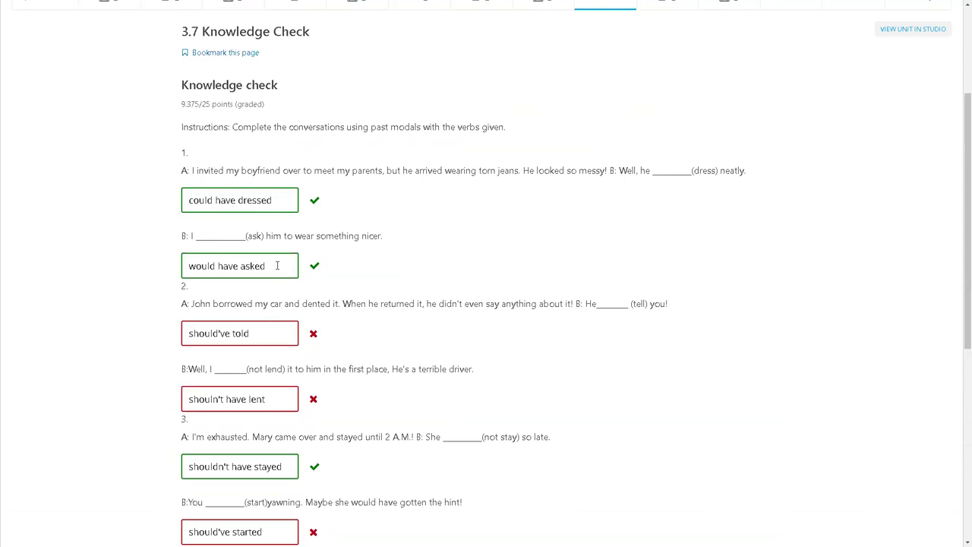
Step: Highlight the (ask) question and try "should have asked" as its answer
{"action": "left_click_drag", "start_coordinate": [396, 241], "coordinate": [181, 237]}
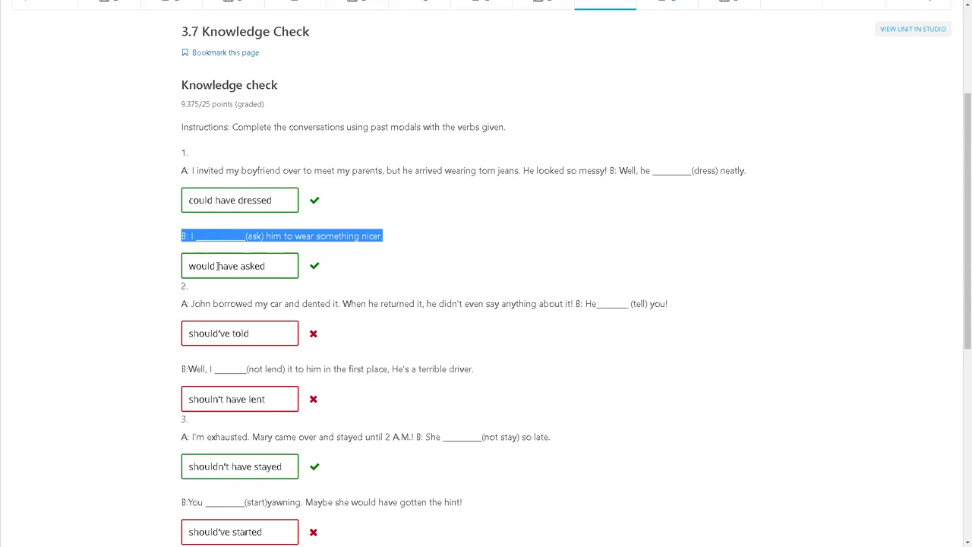
{"action": "left_click_drag", "start_coordinate": [220, 265], "coordinate": [107, 263]}
{"action": "type", "text": "should"}
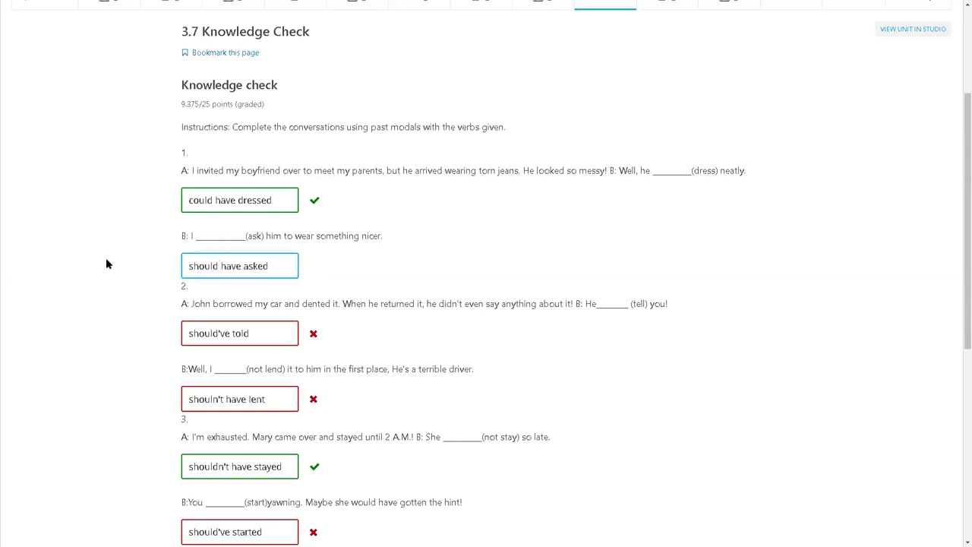
Step: Restore the (ask) answer to "would have asked"
{"action": "key", "text": "BackSpace"}
{"action": "key", "text": "BackSpace"}
{"action": "key", "text": "BackSpace"}
{"action": "key", "text": "BackSpace"}
{"action": "key", "text": "BackSpace"}
{"action": "key", "text": "BackSpace"}
{"action": "type", "text": "wuld"}
{"action": "key", "text": "BackSpace"}
{"action": "key", "text": "BackSpace"}
{"action": "key", "text": "BackSpace"}
{"action": "type", "text": "ould"}
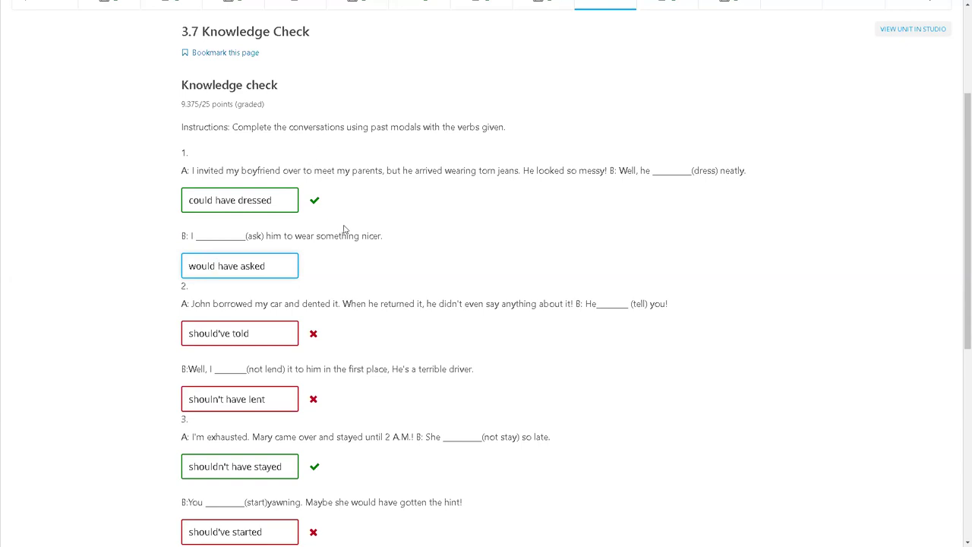
{"action": "double_click", "coordinate": [253, 266]}
{"action": "left_click", "coordinate": [516, 157]}
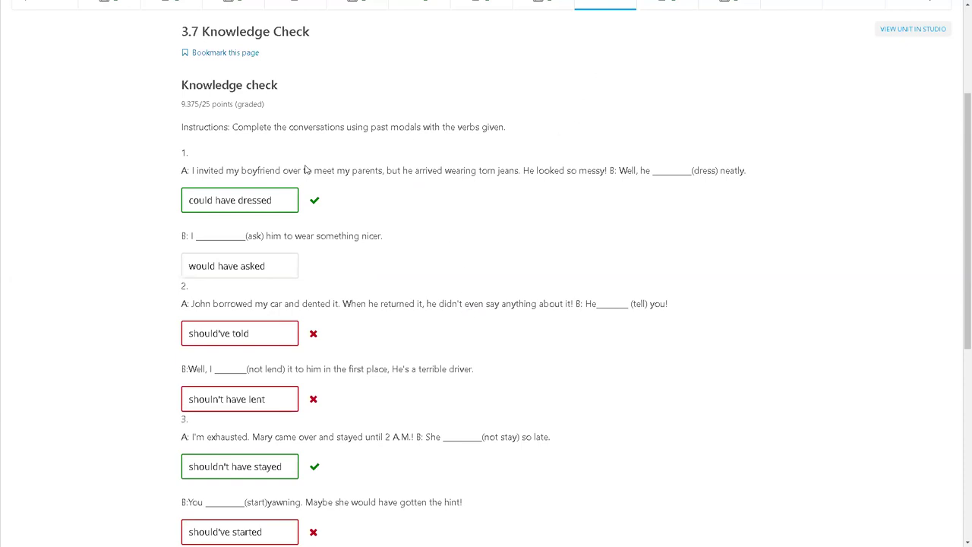
{"action": "left_click", "coordinate": [253, 266]}
{"action": "double_click", "coordinate": [253, 266]}
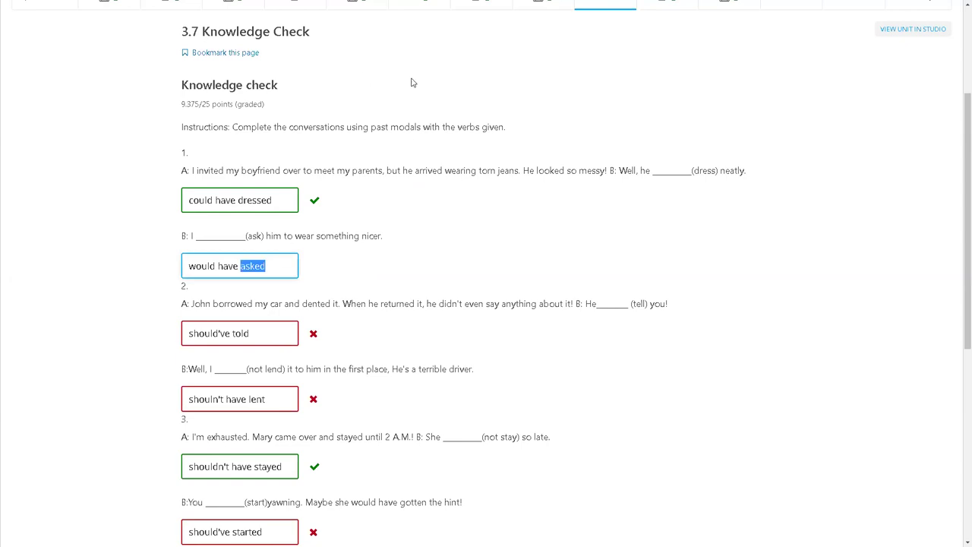
Step: Change question 2's (tell) answer to "should have told" and resubmit the knowledge check
{"action": "left_click", "coordinate": [258, 334]}
{"action": "key", "text": "ctrl+a"}
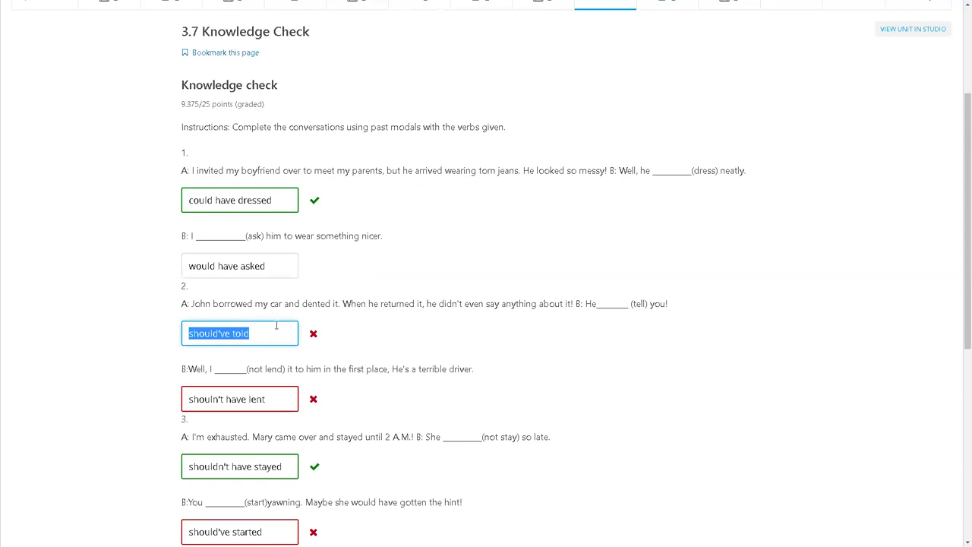
{"action": "double_click", "coordinate": [225, 334]}
{"action": "left_click", "coordinate": [225, 334]}
{"action": "key", "text": "BackSpace"}
{"action": "key", "text": "BackSpace"}
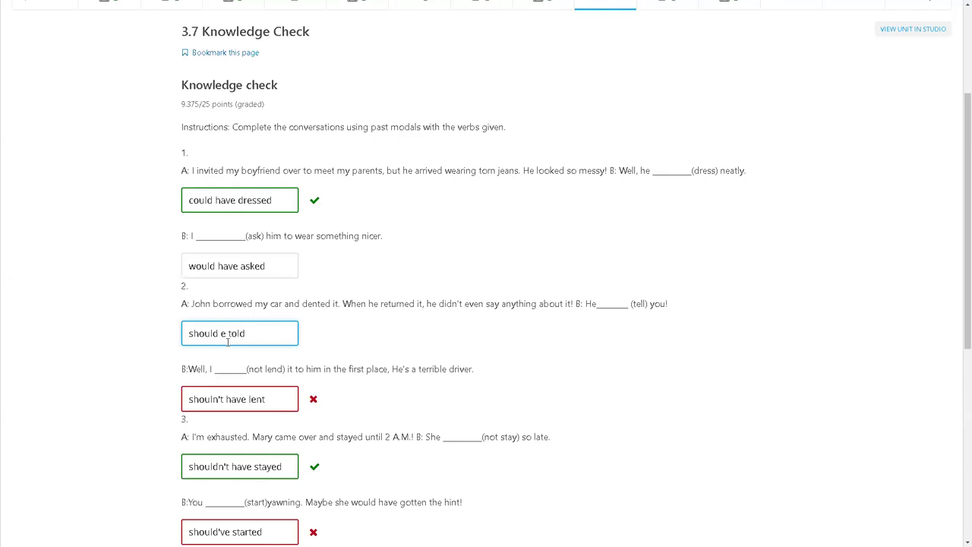
{"action": "type", "text": "have"}
{"action": "key", "text": "BackSpace"}
{"action": "scroll", "coordinate": [335, 352], "scroll_direction": "down", "scroll_amount": 3}
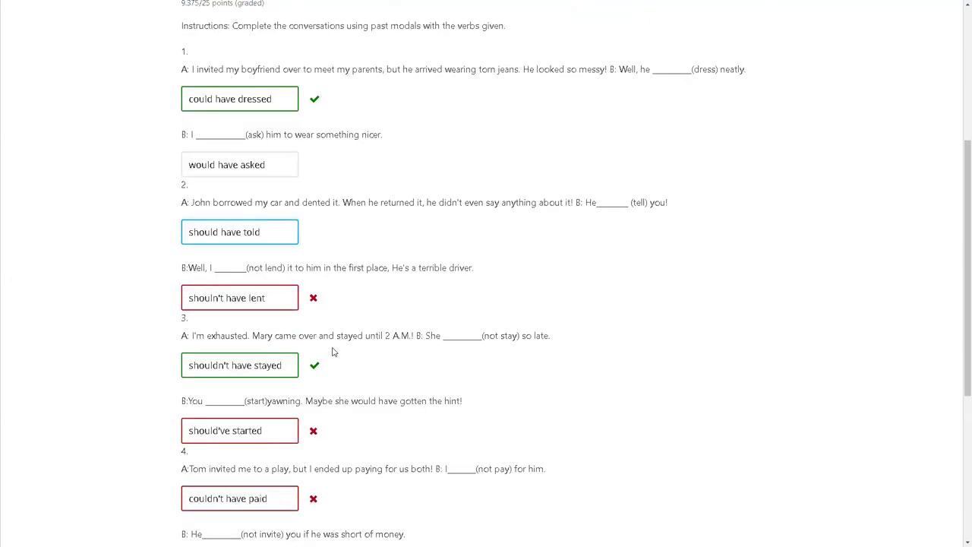
{"action": "left_click", "coordinate": [199, 448]}
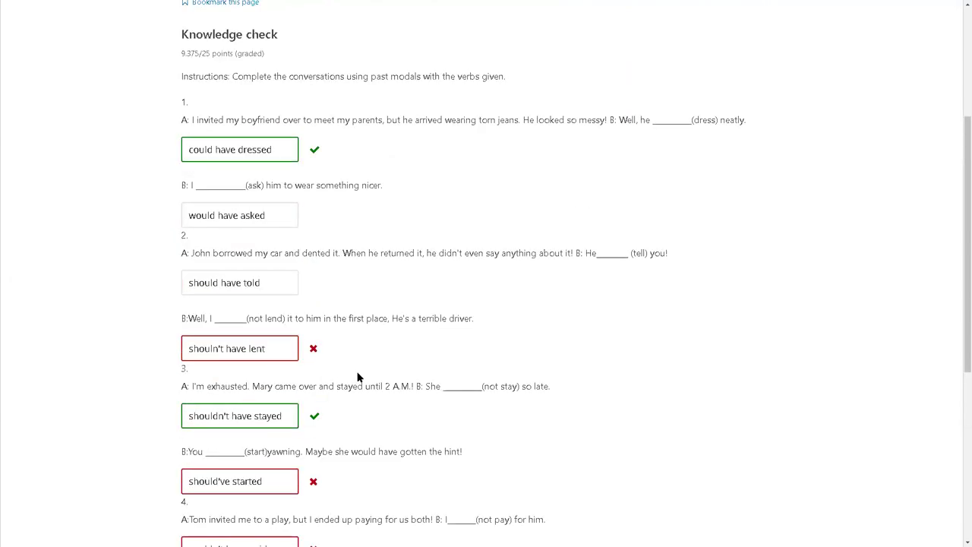
{"action": "scroll", "coordinate": [353, 385], "scroll_direction": "up", "scroll_amount": 5}
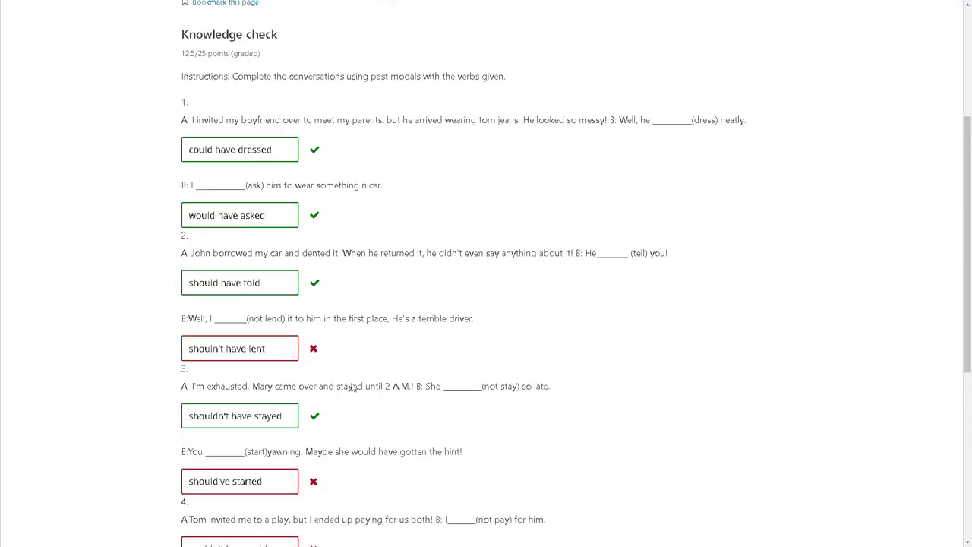
Step: Correct the spelling of question 2's (not lend) answer to "shouldn't have lent" and resubmit the knowledge check
{"action": "scroll", "coordinate": [279, 325], "scroll_direction": "down", "scroll_amount": 1}
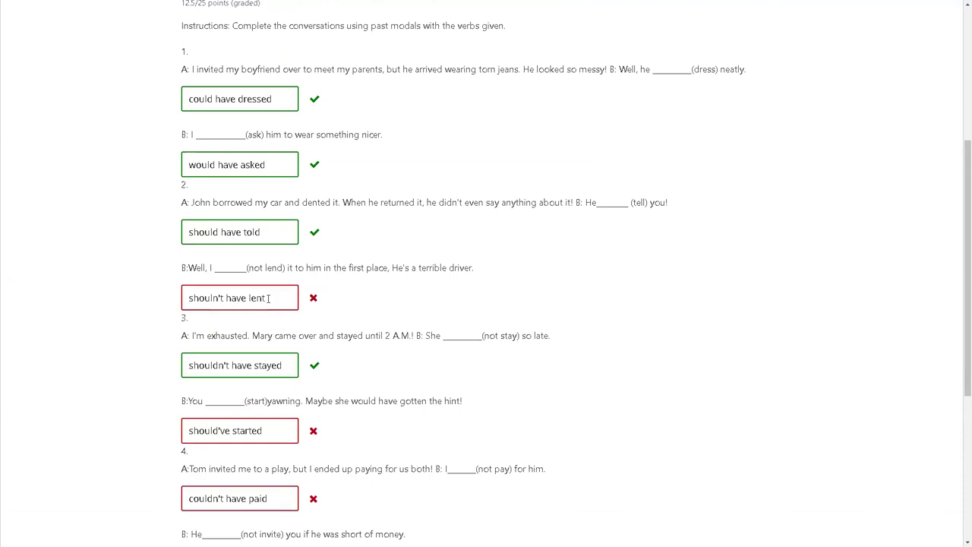
{"action": "double_click", "coordinate": [274, 304]}
{"action": "left_click", "coordinate": [278, 303]}
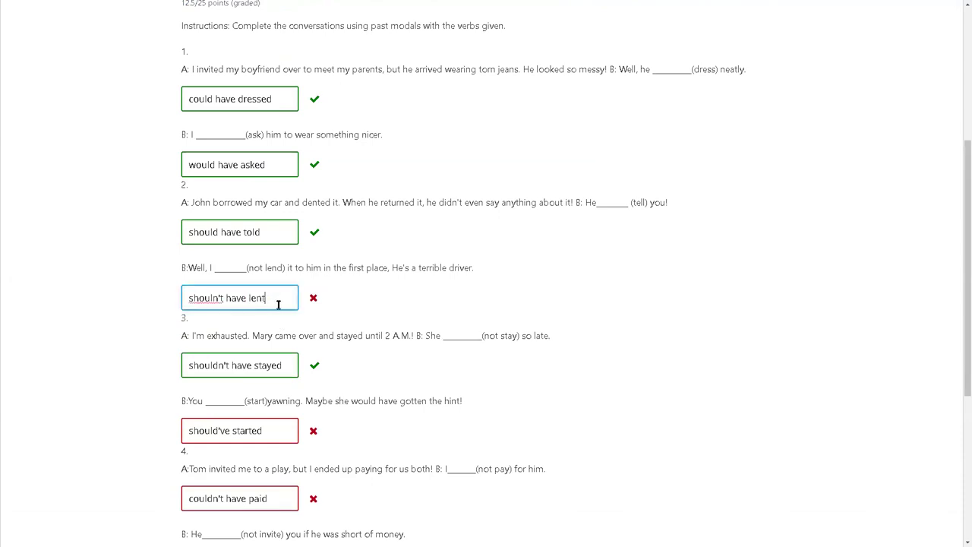
{"action": "left_click", "coordinate": [217, 302]}
{"action": "type", "text": "d"}
{"action": "scroll", "coordinate": [307, 327], "scroll_direction": "down", "scroll_amount": 2}
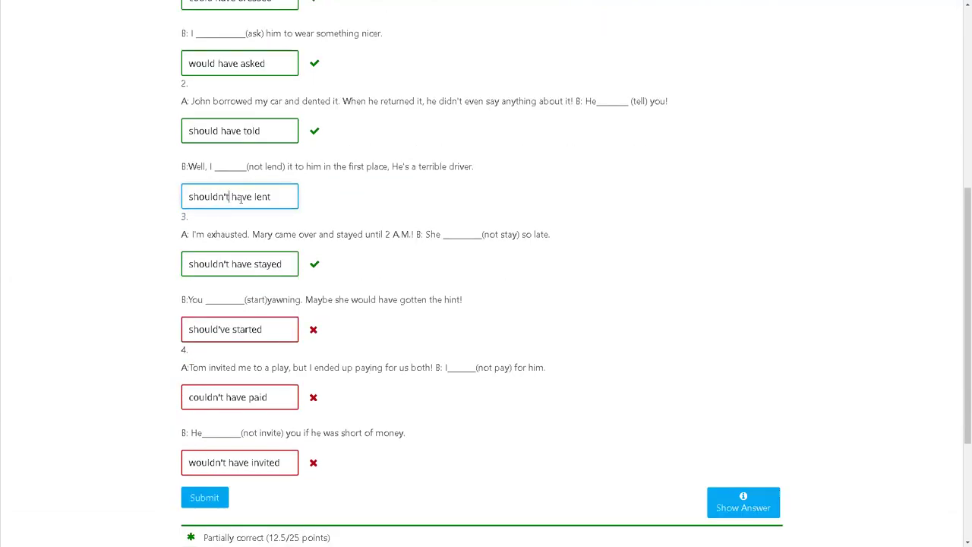
{"action": "left_click", "coordinate": [218, 498]}
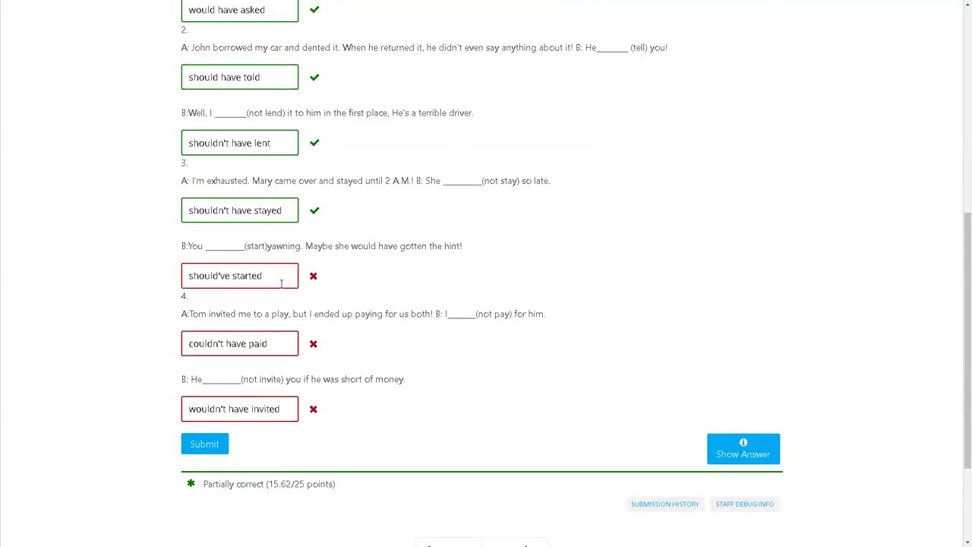
Step: Change question 3's (start) answer to "should have started" and resubmit the knowledge check
{"action": "left_click", "coordinate": [281, 283]}
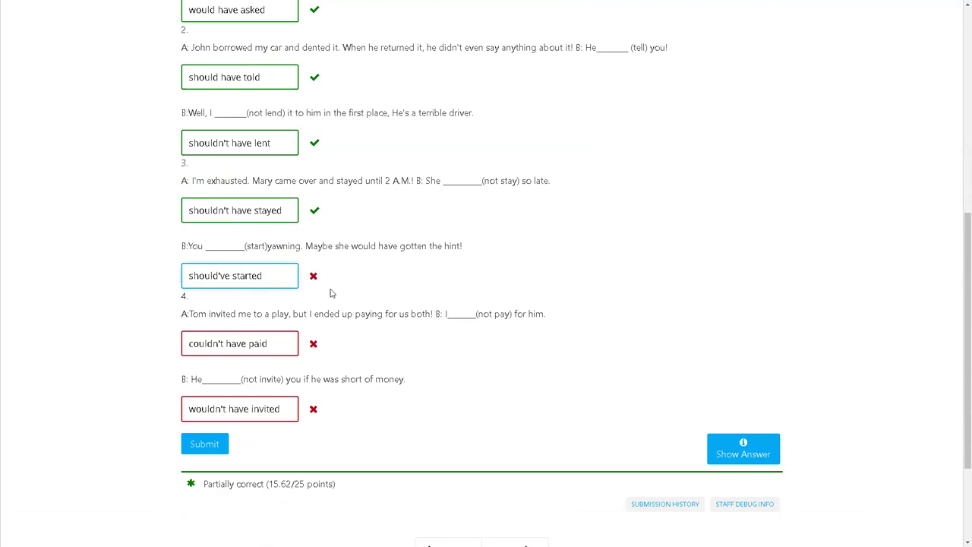
{"action": "key", "text": "Left"}
{"action": "key", "text": "Left"}
{"action": "key", "text": "Left"}
{"action": "key", "text": "Left"}
{"action": "key", "text": "Left"}
{"action": "key", "text": "Left"}
{"action": "key", "text": "Left"}
{"action": "key", "text": "Left"}
{"action": "key", "text": "BackSpace"}
{"action": "key", "text": "BackSpace"}
{"action": "key", "text": "BackSpace"}
{"action": "type", "text": "have"}
{"action": "left_click", "coordinate": [206, 444]}
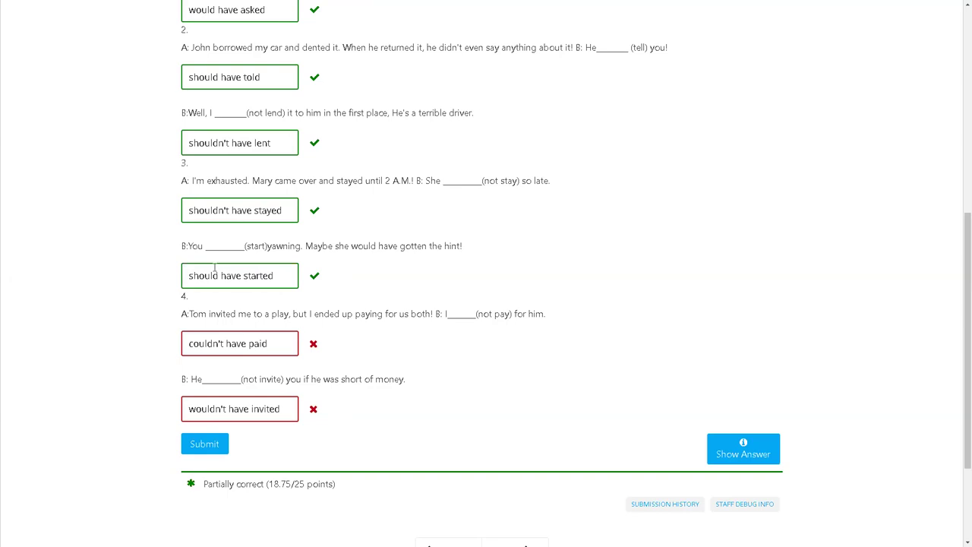
Step: Replace question 4's (not pay) answer with "wouldn't have paid" and resubmit the knowledge check
{"action": "triple_click", "coordinate": [267, 350]}
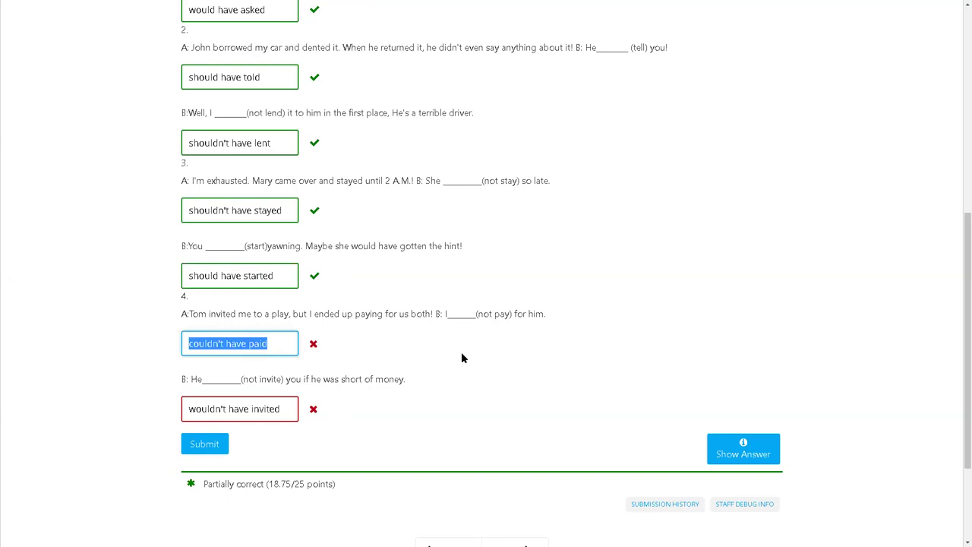
{"action": "left_click", "coordinate": [288, 342]}
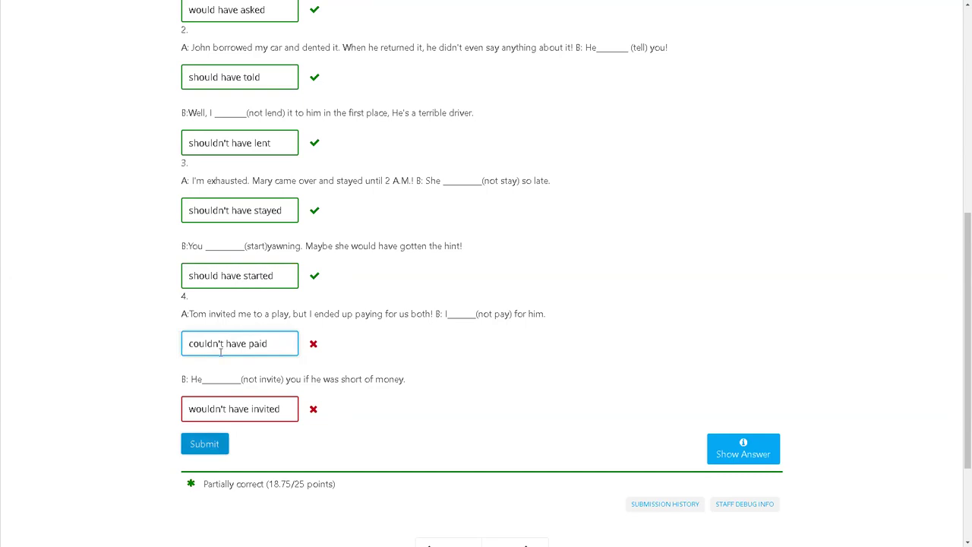
{"action": "left_click_drag", "start_coordinate": [288, 344], "coordinate": [108, 340]}
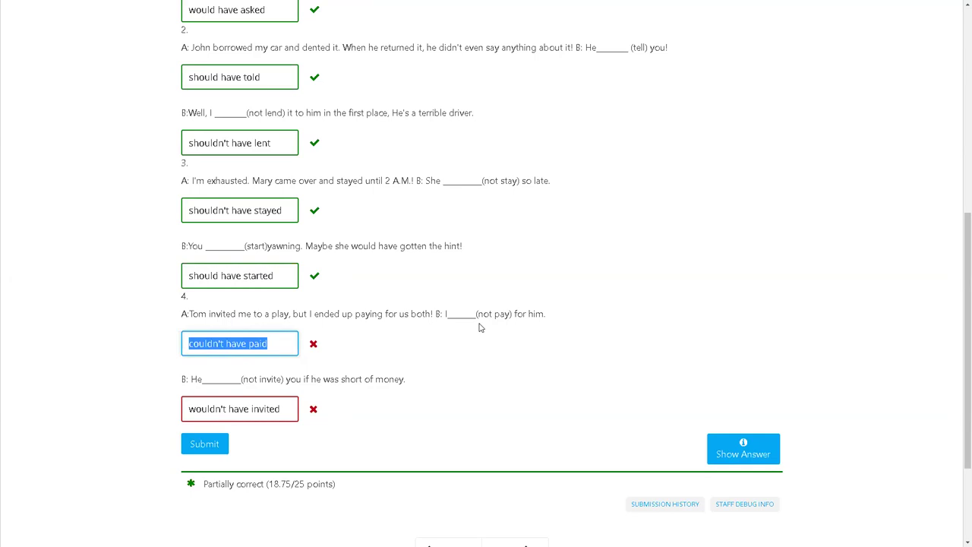
{"action": "type", "text": "wouldn't have paid"}
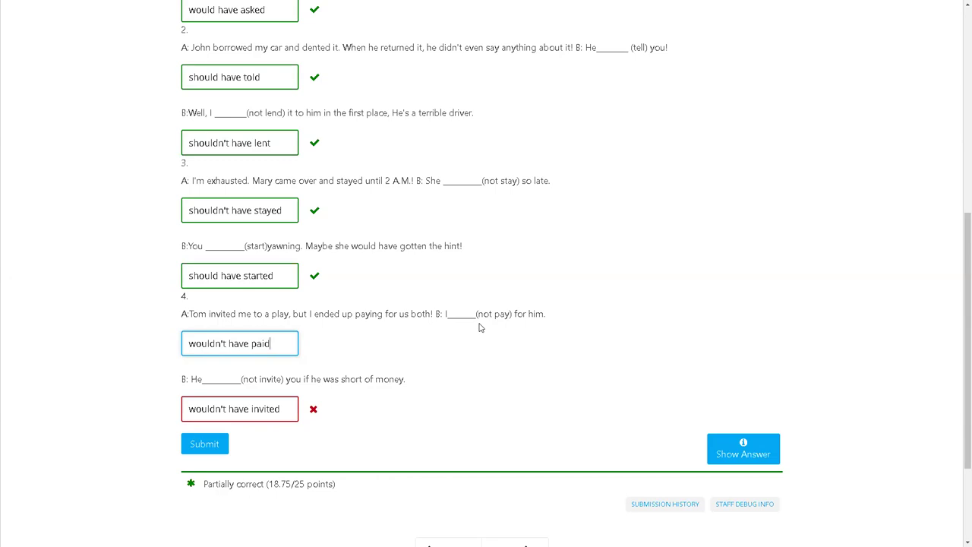
{"action": "left_click", "coordinate": [219, 445]}
Step: Replace question 4's (not invite) answer with "shouldn't have invited" and resubmit the knowledge check
{"action": "left_click", "coordinate": [251, 408]}
{"action": "key", "text": "ctrl+a"}
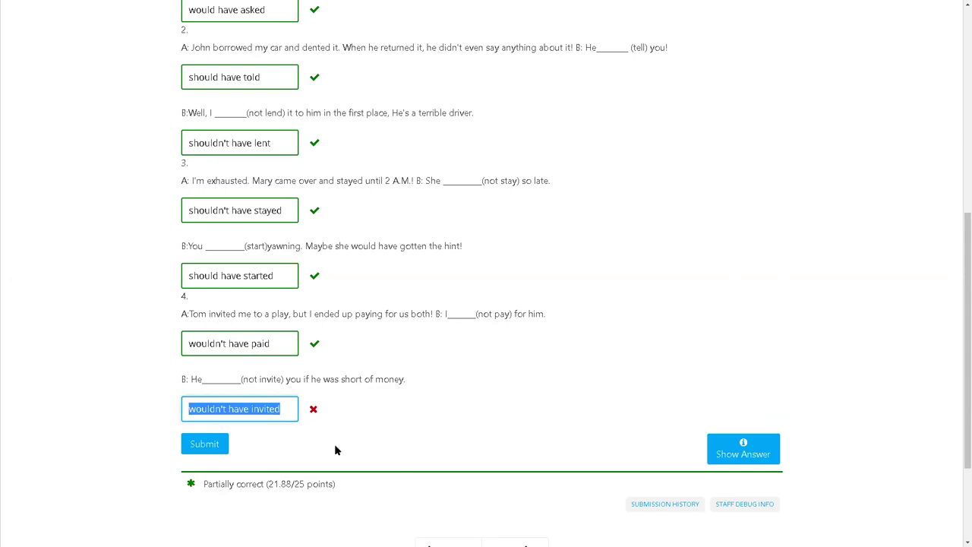
{"action": "type", "text": "coul"}
{"action": "key", "text": "BackSpace"}
{"action": "key", "text": "BackSpace"}
{"action": "key", "text": "BackSpace"}
{"action": "key", "text": "BackSpace"}
{"action": "type", "text": "should'"}
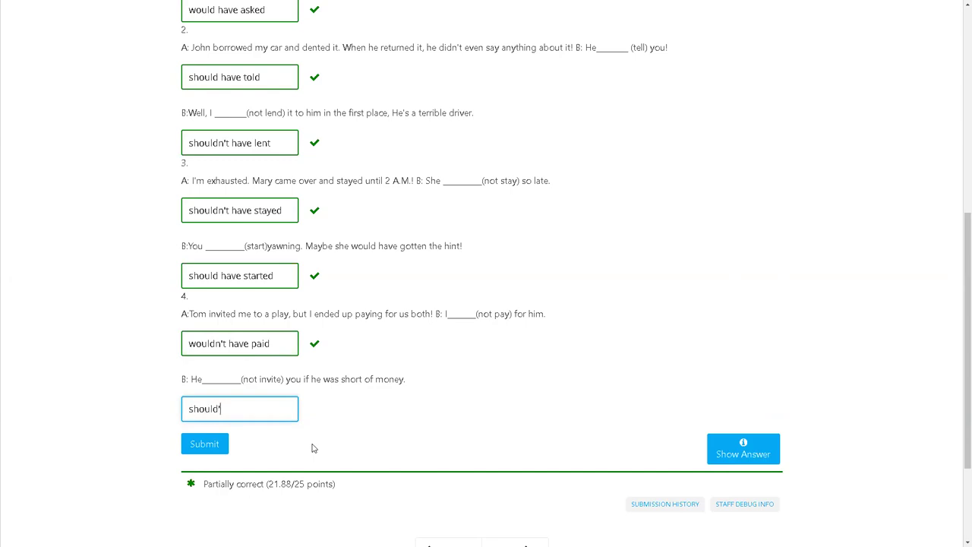
{"action": "key", "text": "BackSpace"}
{"action": "type", "text": "n't have invited"}
{"action": "left_click", "coordinate": [203, 445]}
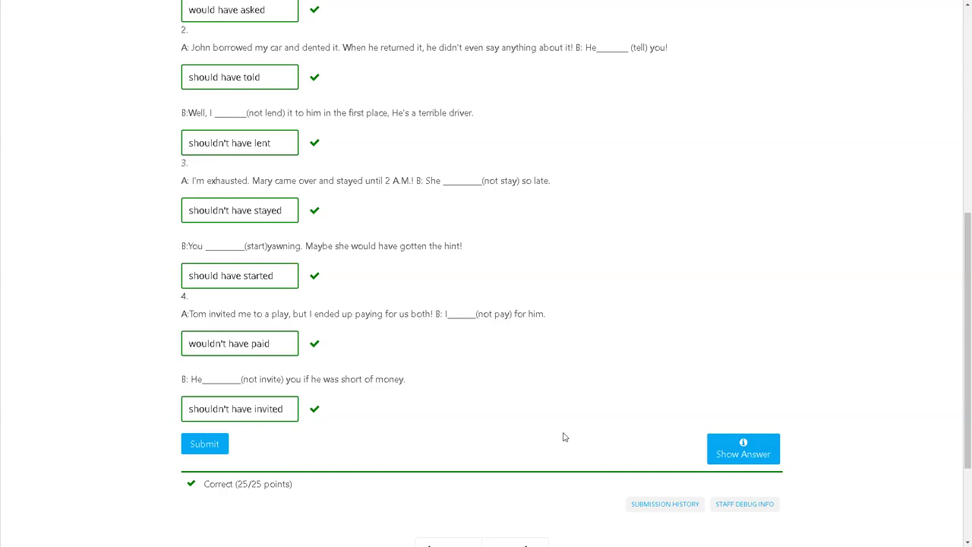
Step: Advance through the 3.8 Lesson Objective unit to the 3.9 Vocabulary: Reactions unit
{"action": "scroll", "coordinate": [570, 423], "scroll_direction": "down", "scroll_amount": 3}
{"action": "left_click", "coordinate": [513, 402]}
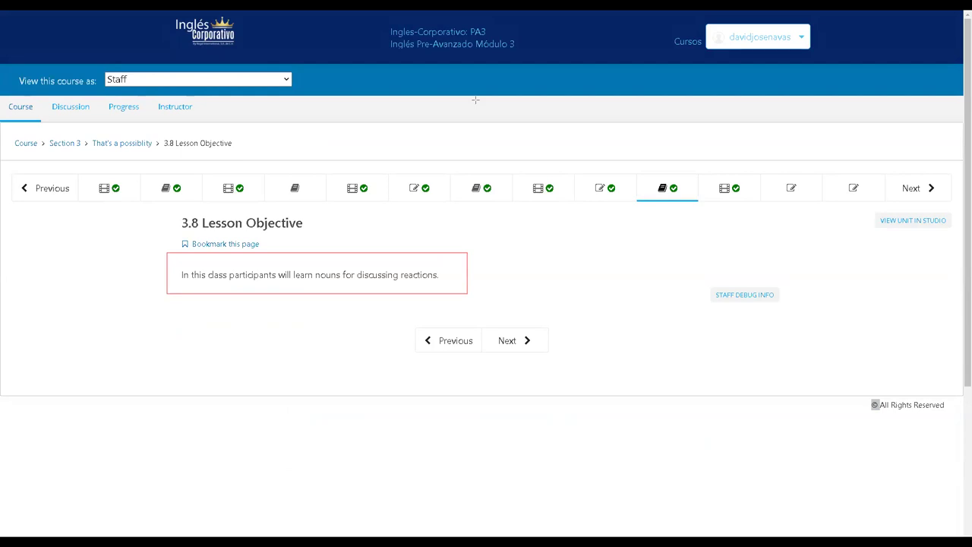
{"action": "left_click", "coordinate": [515, 344]}
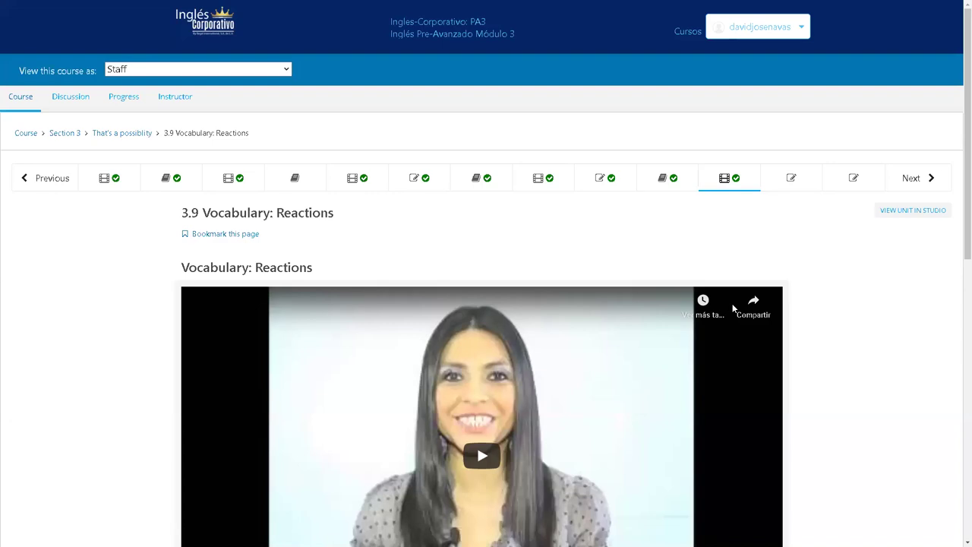
Step: Start and pause the Vocabulary: Reactions video, and dismiss the suggested videos
{"action": "scroll", "coordinate": [653, 403], "scroll_direction": "down", "scroll_amount": 1}
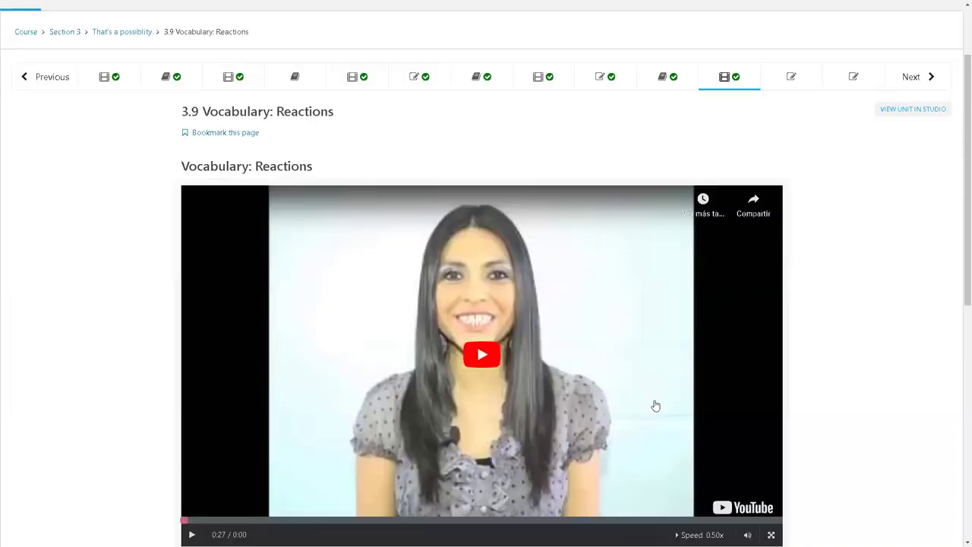
{"action": "left_click", "coordinate": [525, 416]}
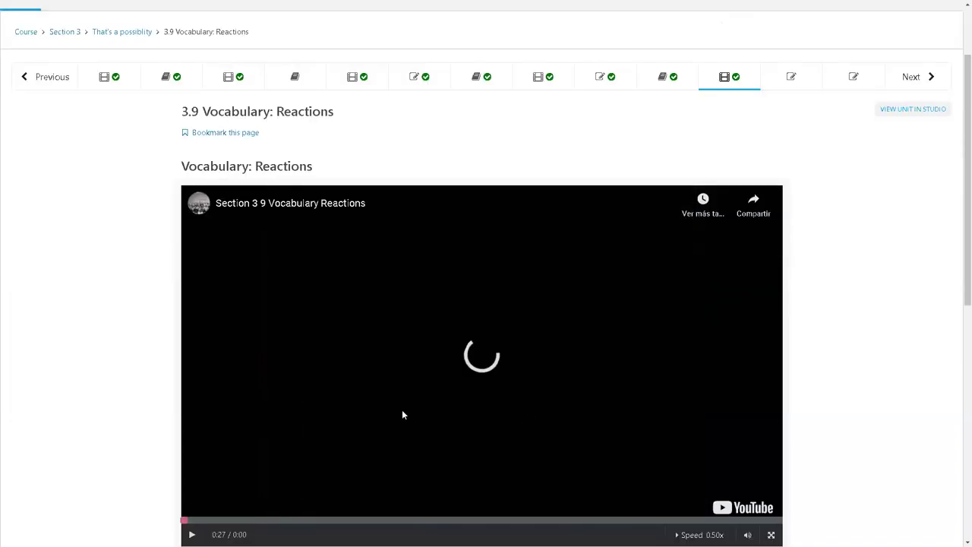
{"action": "left_click", "coordinate": [468, 409]}
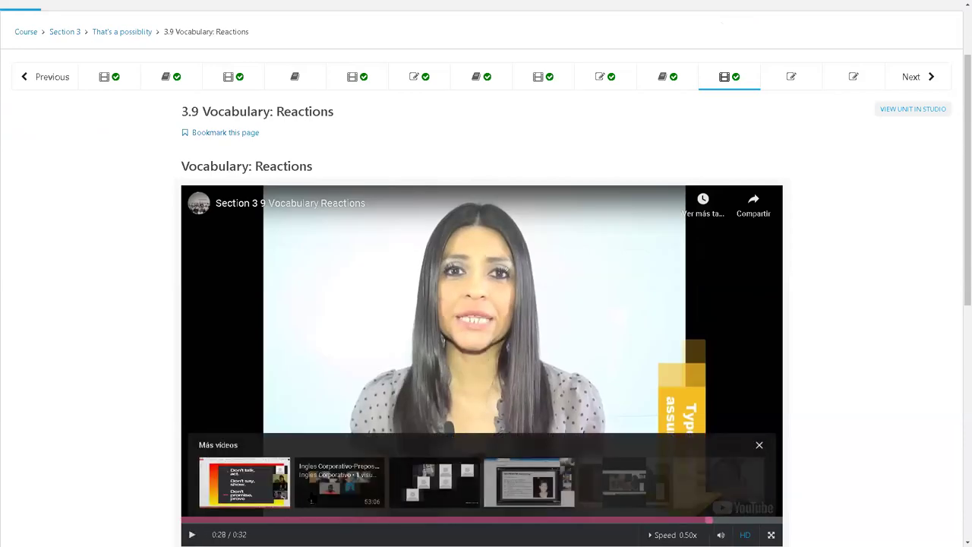
{"action": "left_click", "coordinate": [758, 445]}
Step: Seek the paused video to the Reaction and Example matching slide at 0:10 and show it full screen
{"action": "left_click", "coordinate": [273, 521]}
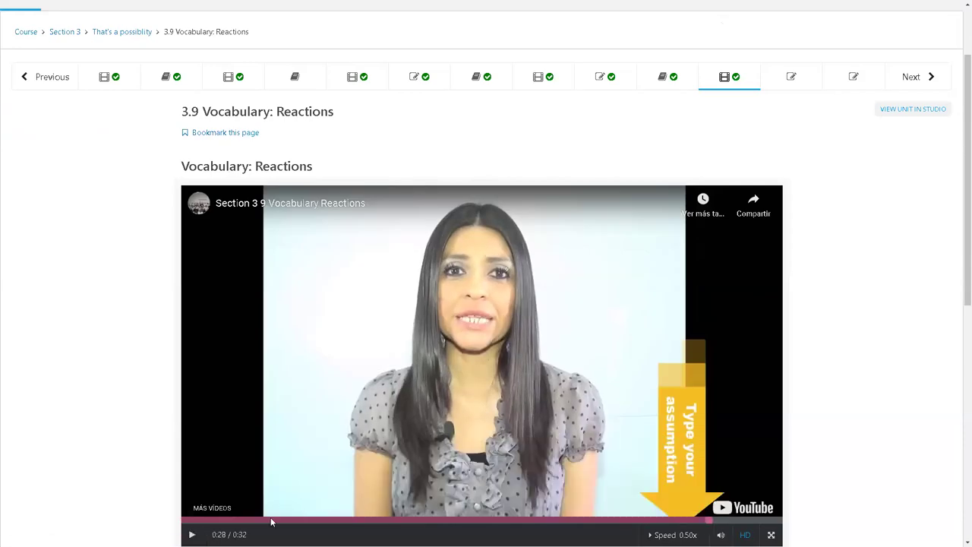
{"action": "left_click", "coordinate": [220, 521]}
{"action": "left_click_drag", "start_coordinate": [266, 524], "coordinate": [369, 526]}
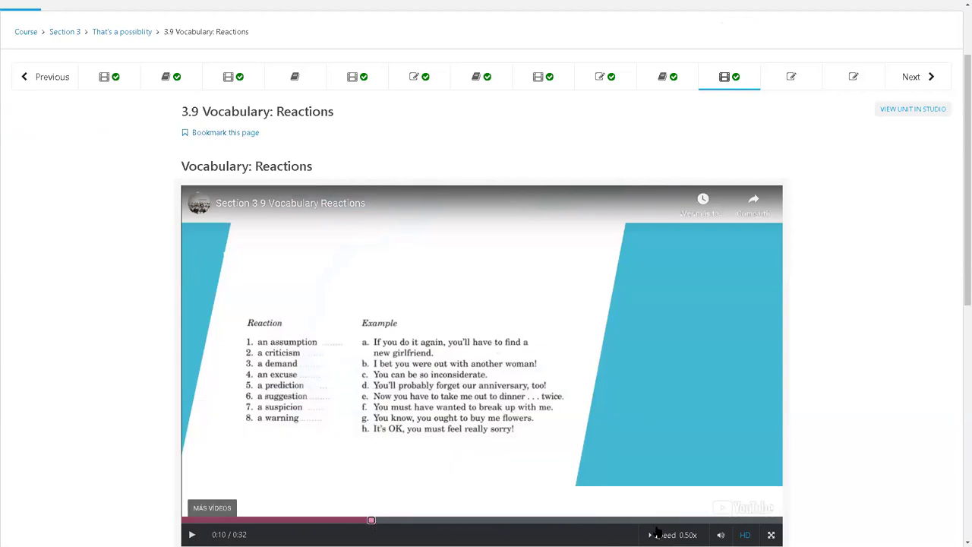
{"action": "left_click", "coordinate": [771, 534]}
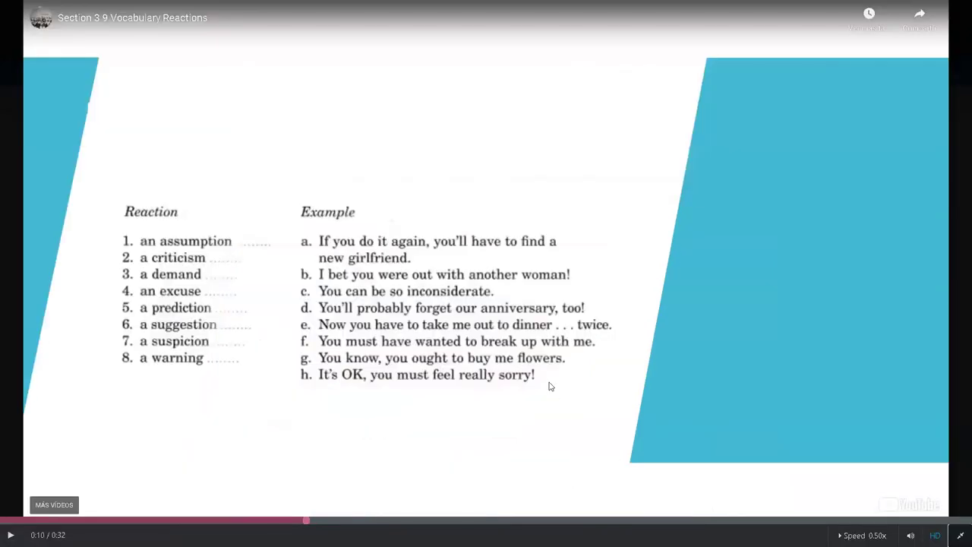